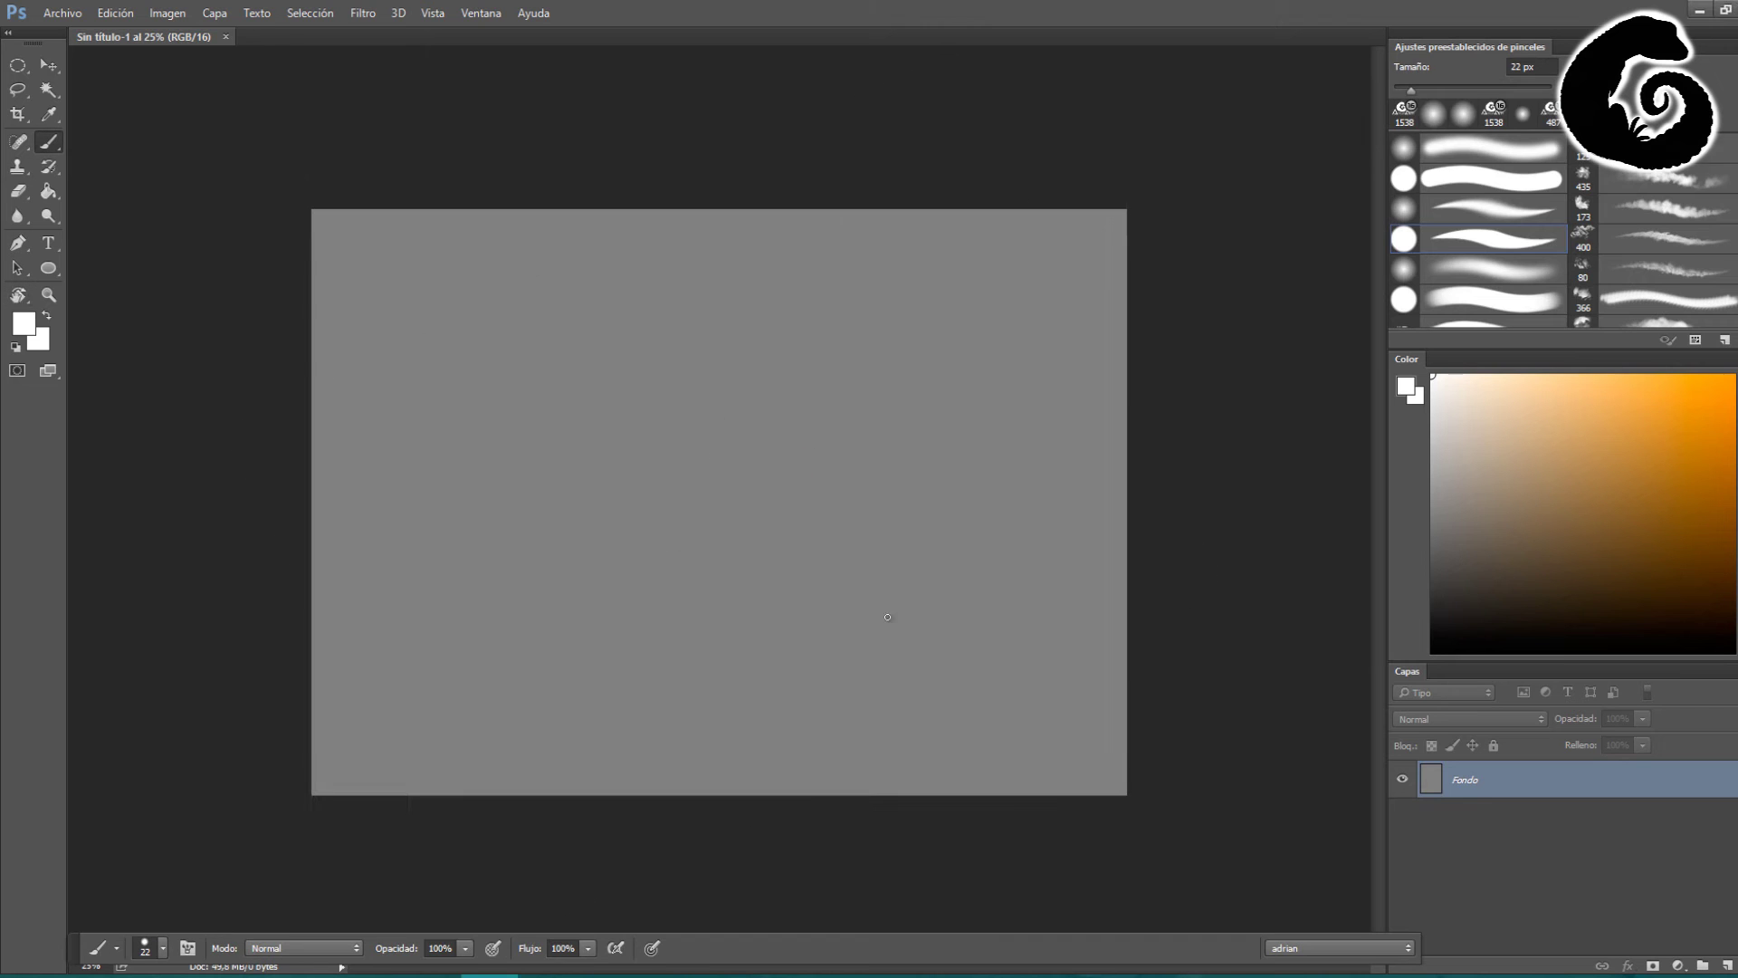
Step: Sketch the red helmet dome, nose, mouth, cheeks and eyes, then fade the layer to 42%
{"action": "mouse_move", "coordinate": [724, 506]}
{"action": "left_mouse_down"}
{"action": "mouse_move", "coordinate": [625, 507]}
{"action": "mouse_move", "coordinate": [679, 561]}
{"action": "left_mouse_up"}
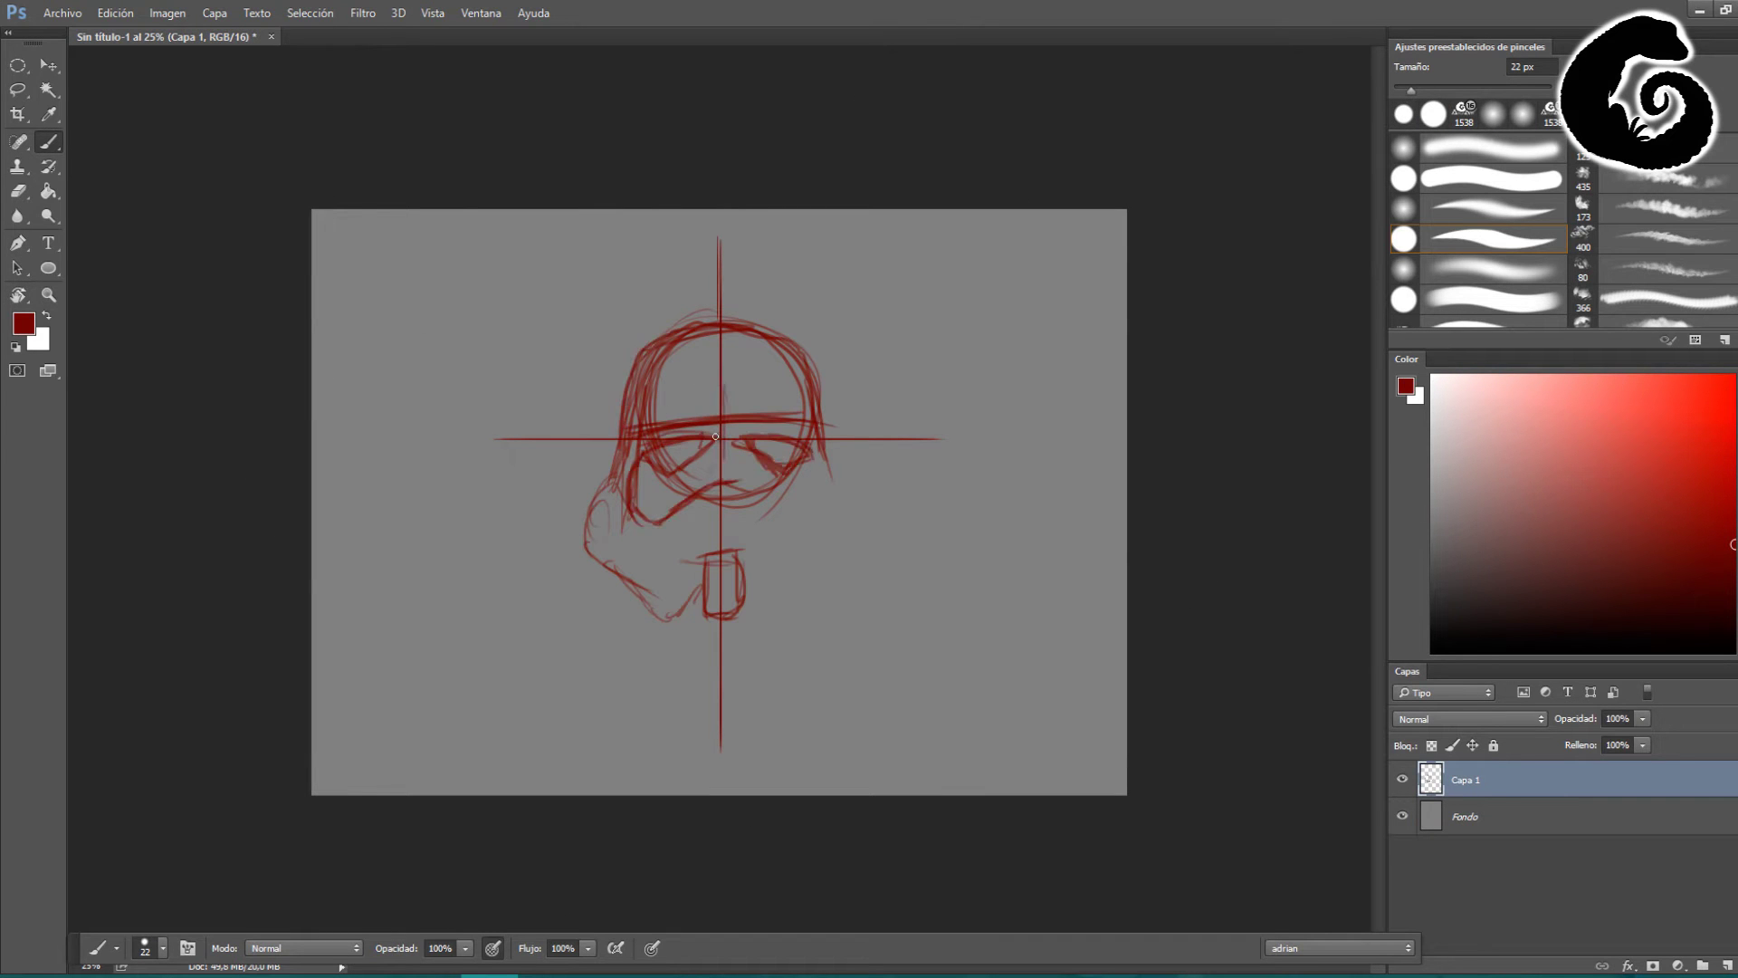
{"action": "left_click_drag", "start_coordinate": [716, 436], "coordinate": [782, 536]}
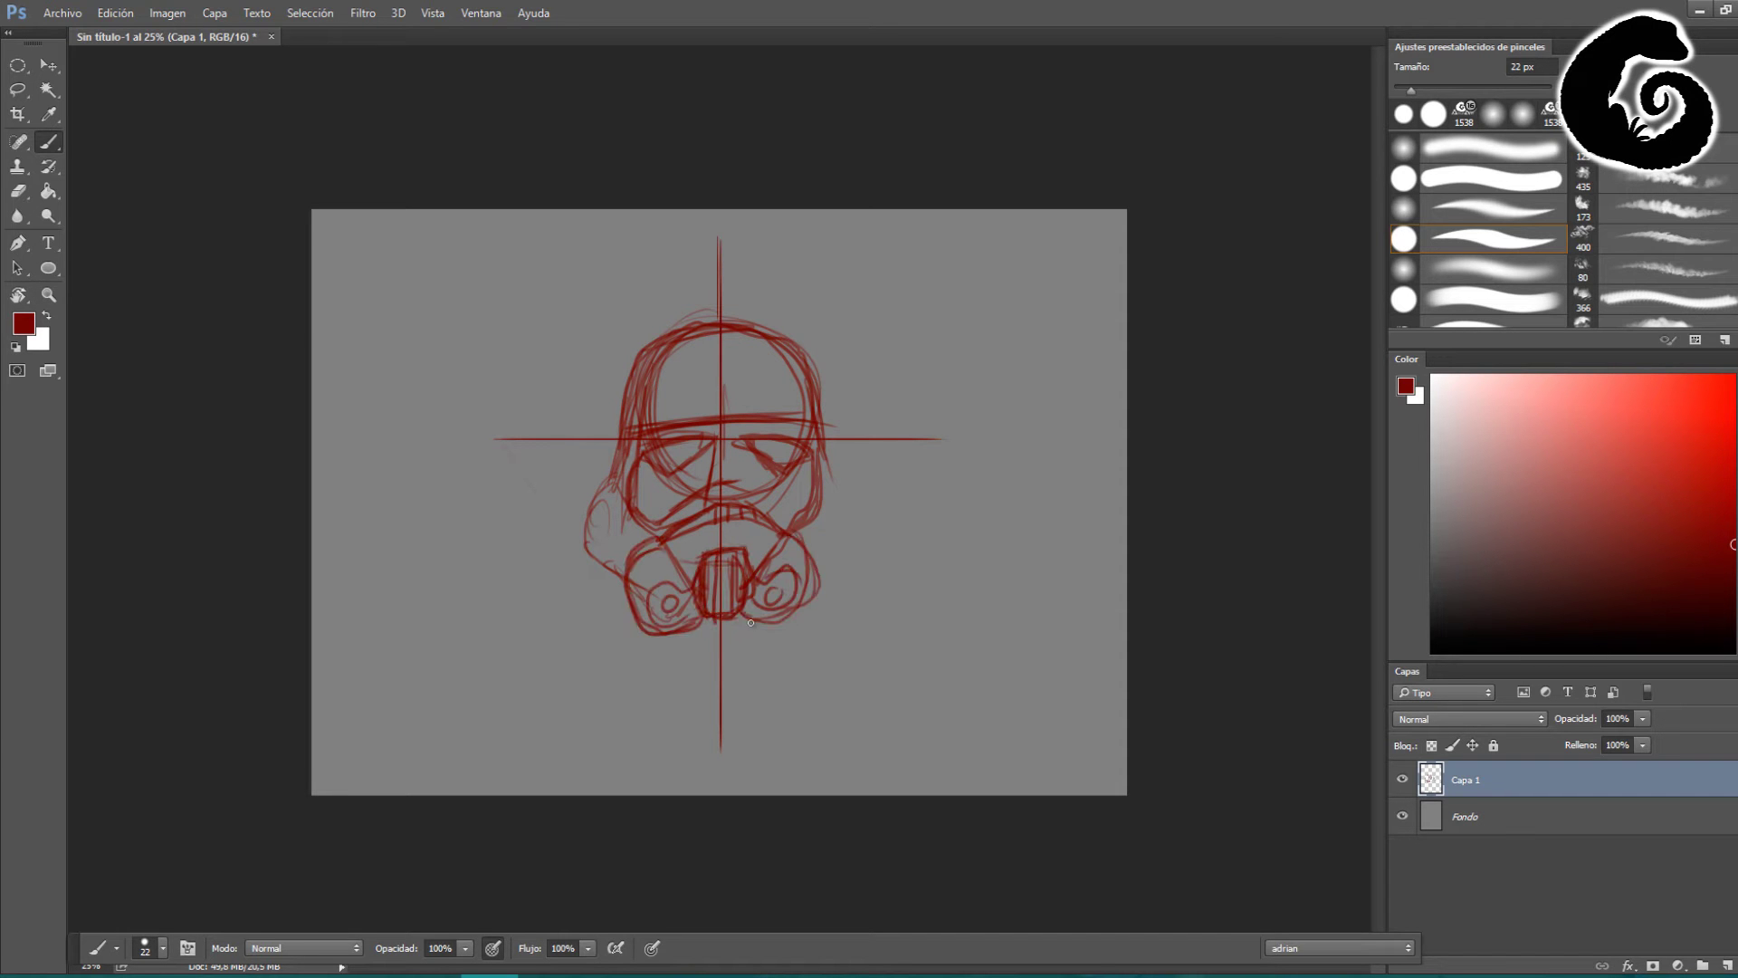
{"action": "left_click_drag", "start_coordinate": [751, 622], "coordinate": [842, 543]}
{"action": "left_click_drag", "start_coordinate": [598, 471], "coordinate": [624, 580]}
{"action": "left_click_drag", "start_coordinate": [652, 453], "coordinate": [788, 453]}
{"action": "left_click_drag", "start_coordinate": [1642, 718], "coordinate": [1585, 744]}
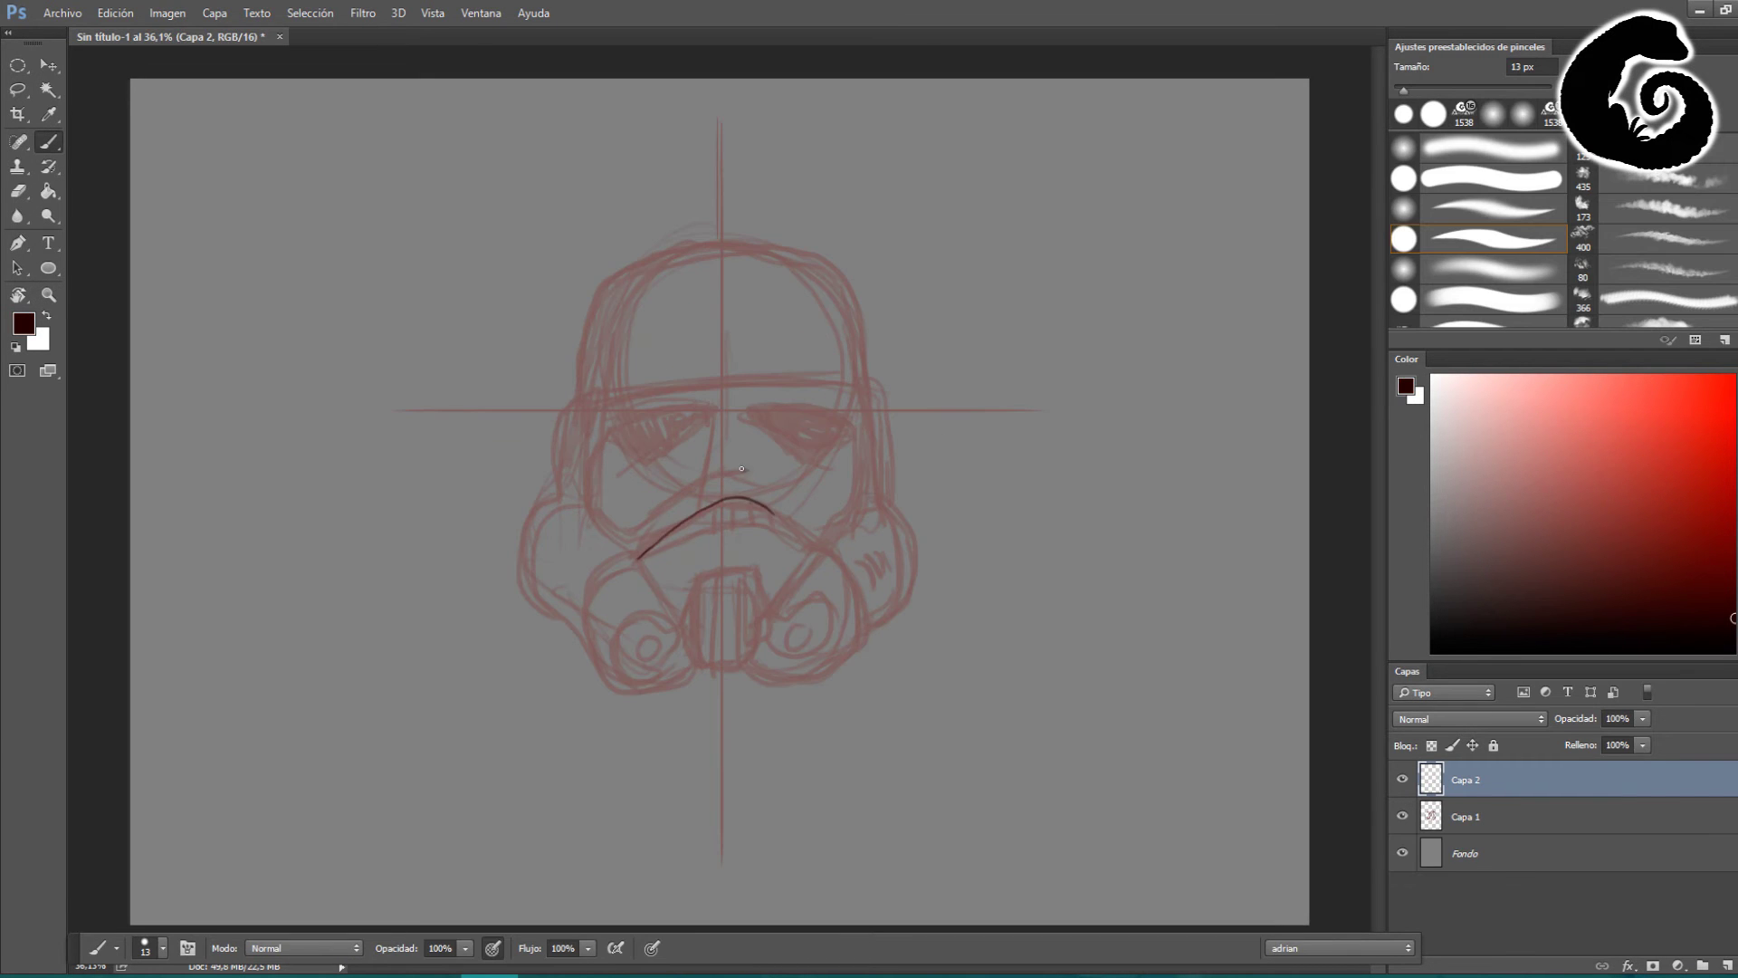
Step: Return the canvas upright and ink dark outlines of the eye lenses, lens frame and dome arc
{"action": "left_click", "coordinate": [168, 13]}
{"action": "mouse_move", "coordinate": [226, 230]}
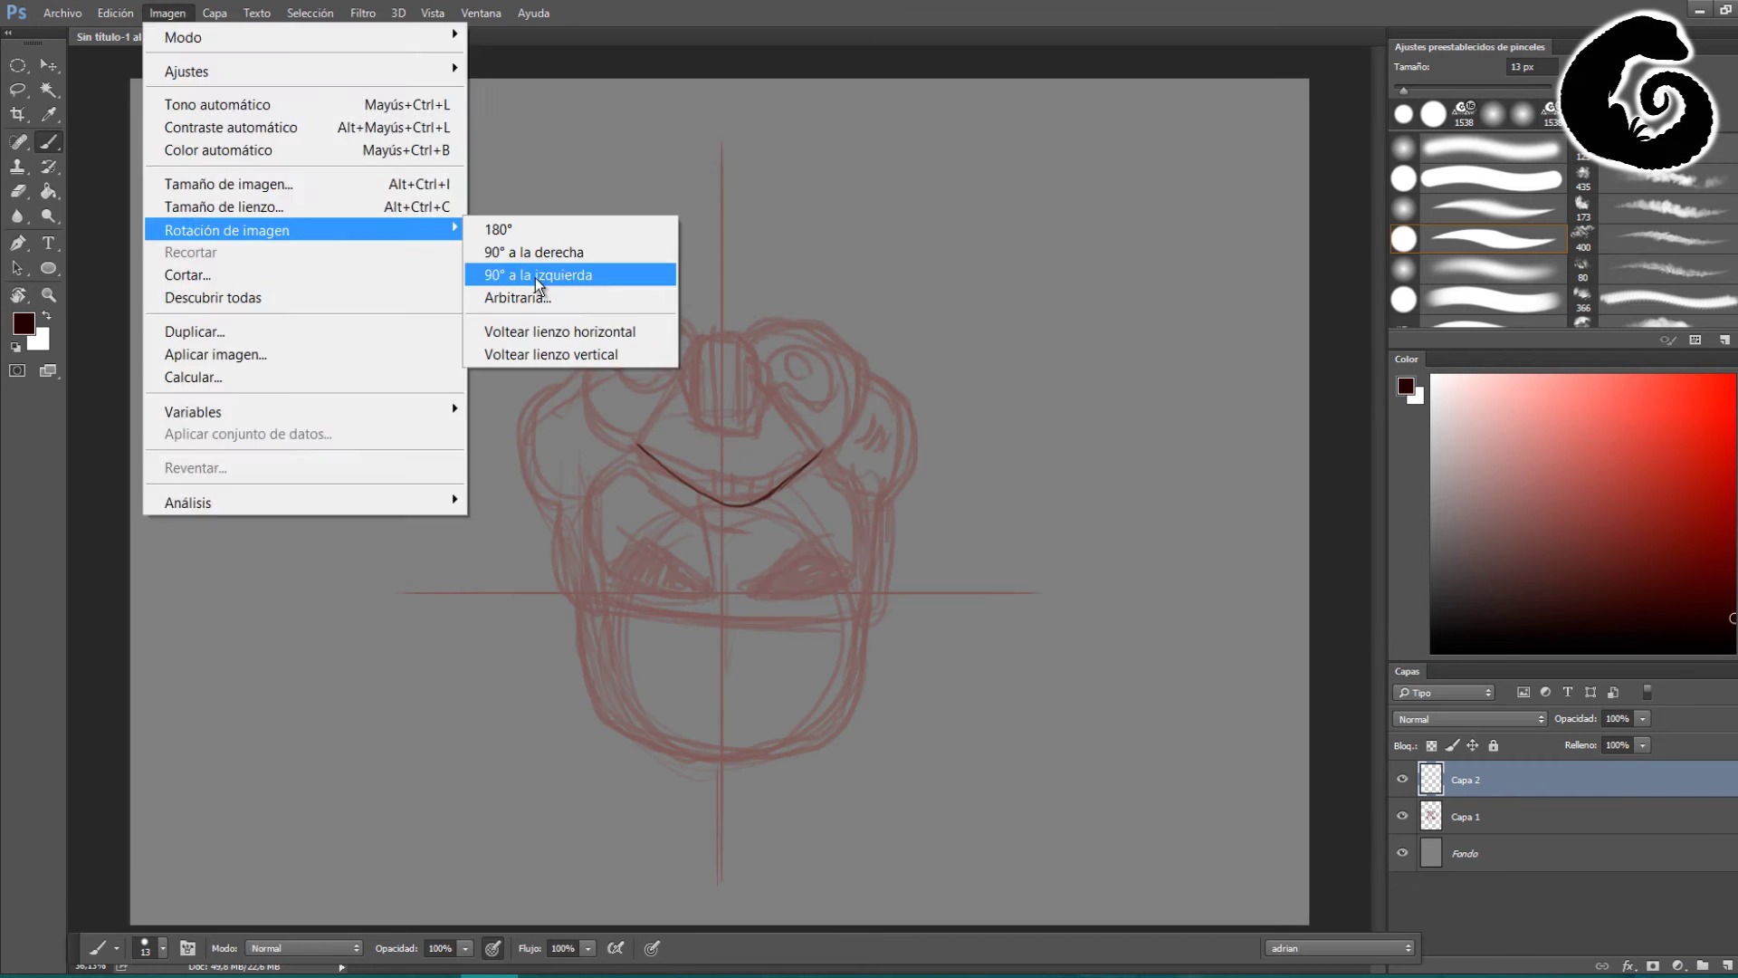
{"action": "left_click", "coordinate": [520, 233]}
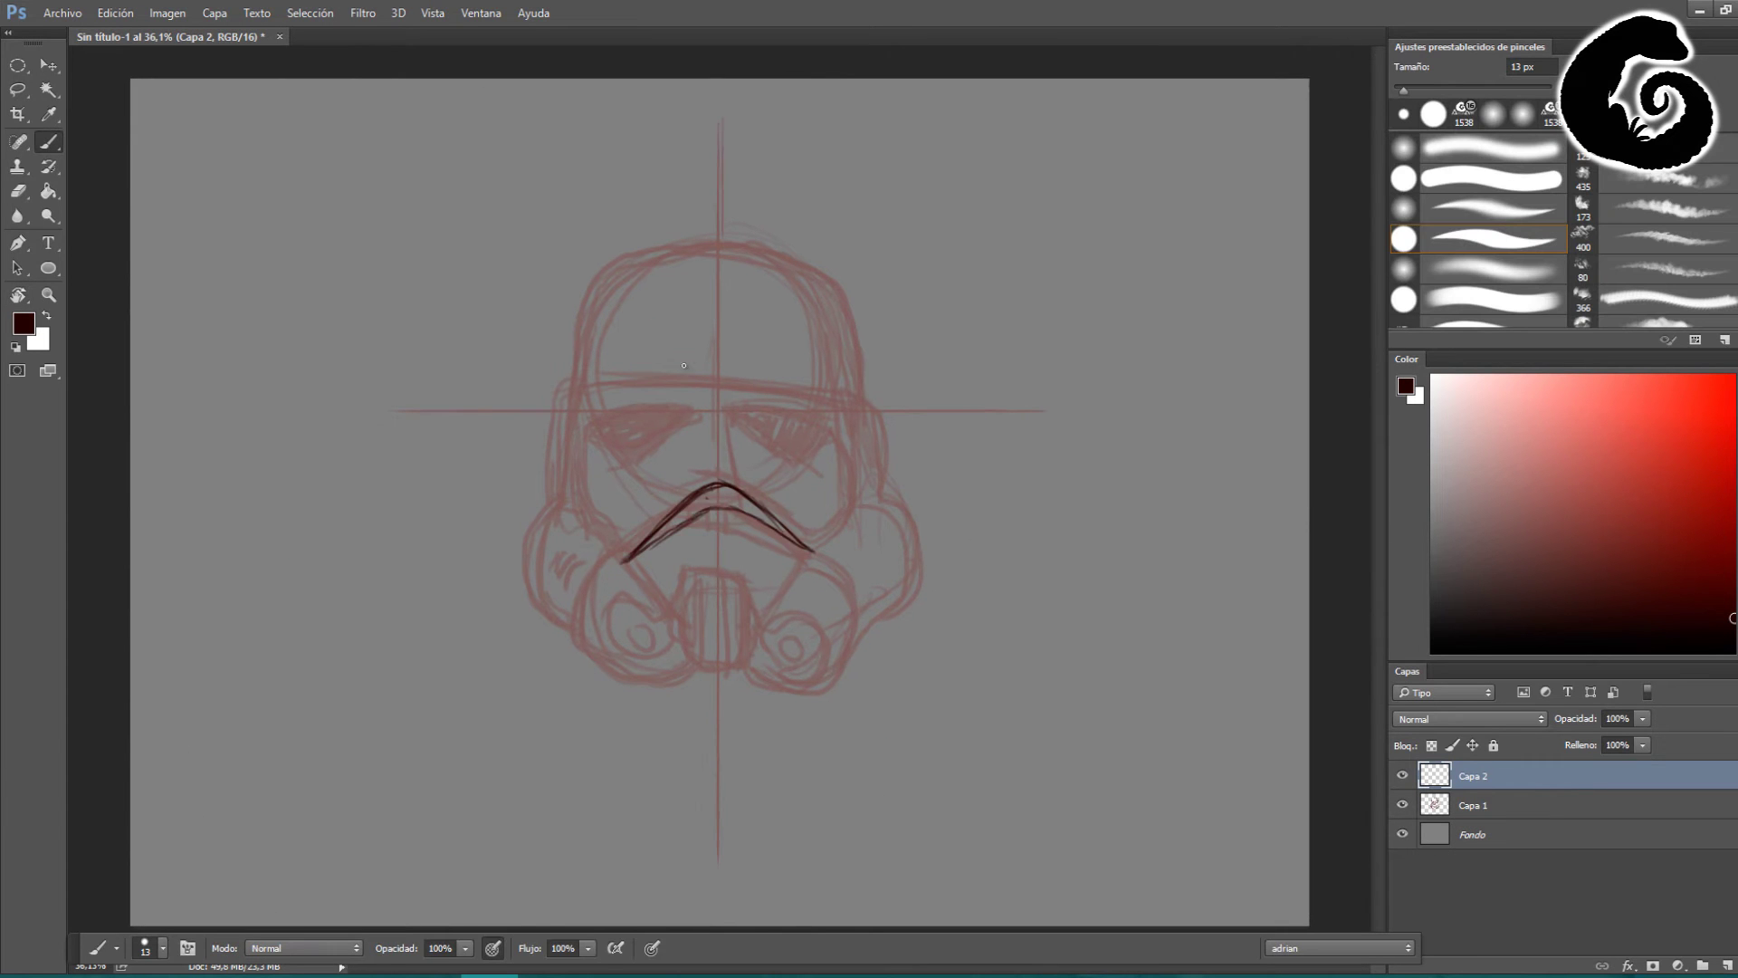
{"action": "left_click_drag", "start_coordinate": [605, 454], "coordinate": [652, 482]}
{"action": "left_click_drag", "start_coordinate": [756, 425], "coordinate": [842, 467]}
{"action": "left_click_drag", "start_coordinate": [605, 478], "coordinate": [860, 471]}
{"action": "left_click_drag", "start_coordinate": [571, 419], "coordinate": [605, 476]}
{"action": "left_click_drag", "start_coordinate": [576, 398], "coordinate": [851, 453]}
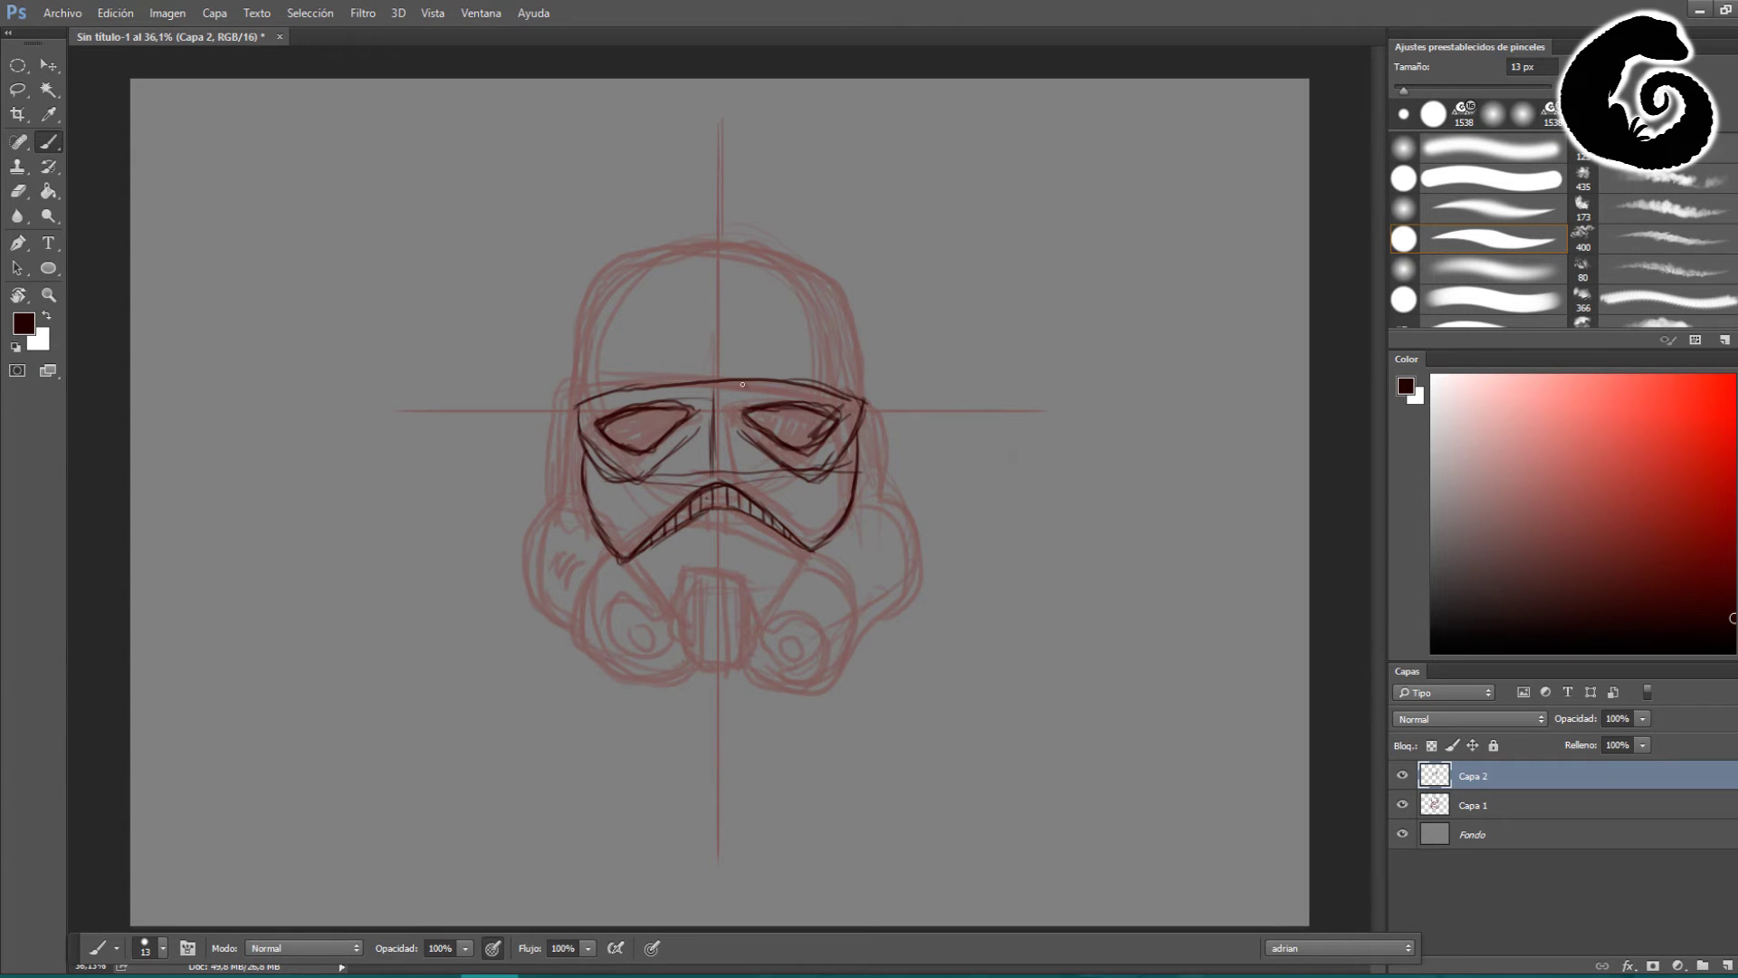
{"action": "left_click_drag", "start_coordinate": [578, 394], "coordinate": [633, 253]}
{"action": "left_click_drag", "start_coordinate": [865, 398], "coordinate": [645, 250]}
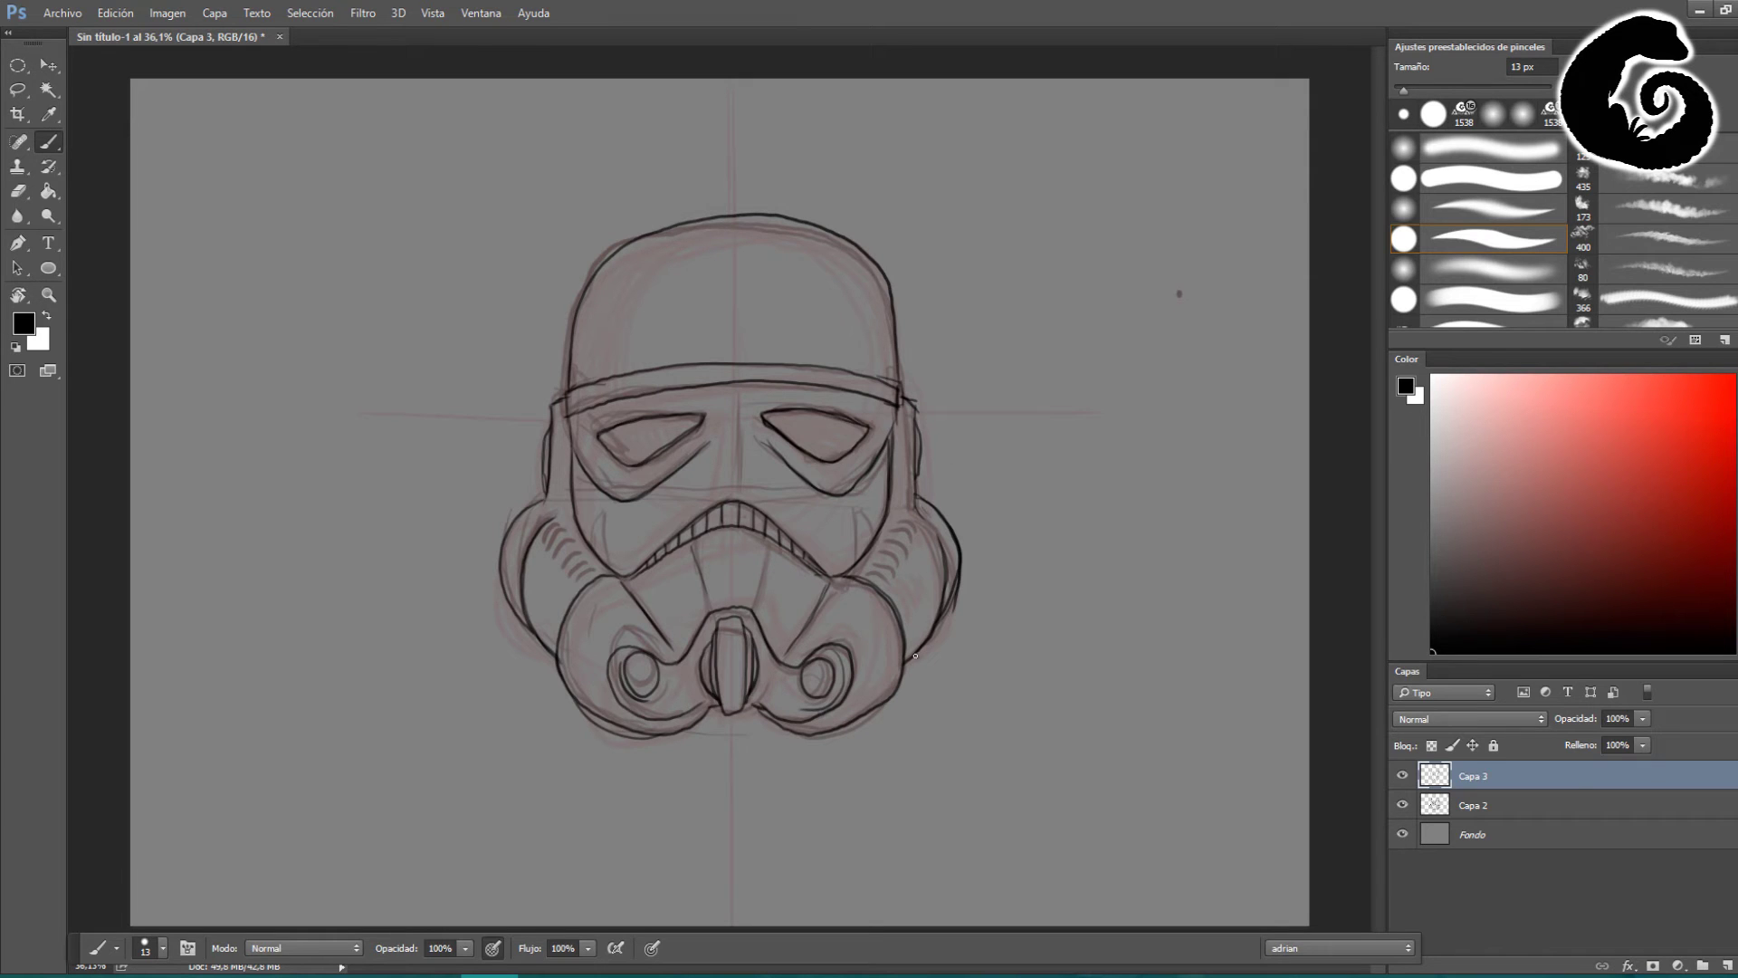
Step: Fill the helmet light, then paint dark lenses, brow band, mouth vent and helmet sides
{"action": "left_click_drag", "start_coordinate": [815, 453], "coordinate": [869, 544]}
{"action": "mouse_move", "coordinate": [634, 543]}
{"action": "left_mouse_down"}
{"action": "mouse_move", "coordinate": [649, 254]}
{"action": "mouse_move", "coordinate": [562, 616]}
{"action": "mouse_move", "coordinate": [706, 715]}
{"action": "mouse_move", "coordinate": [932, 596]}
{"action": "left_mouse_up"}
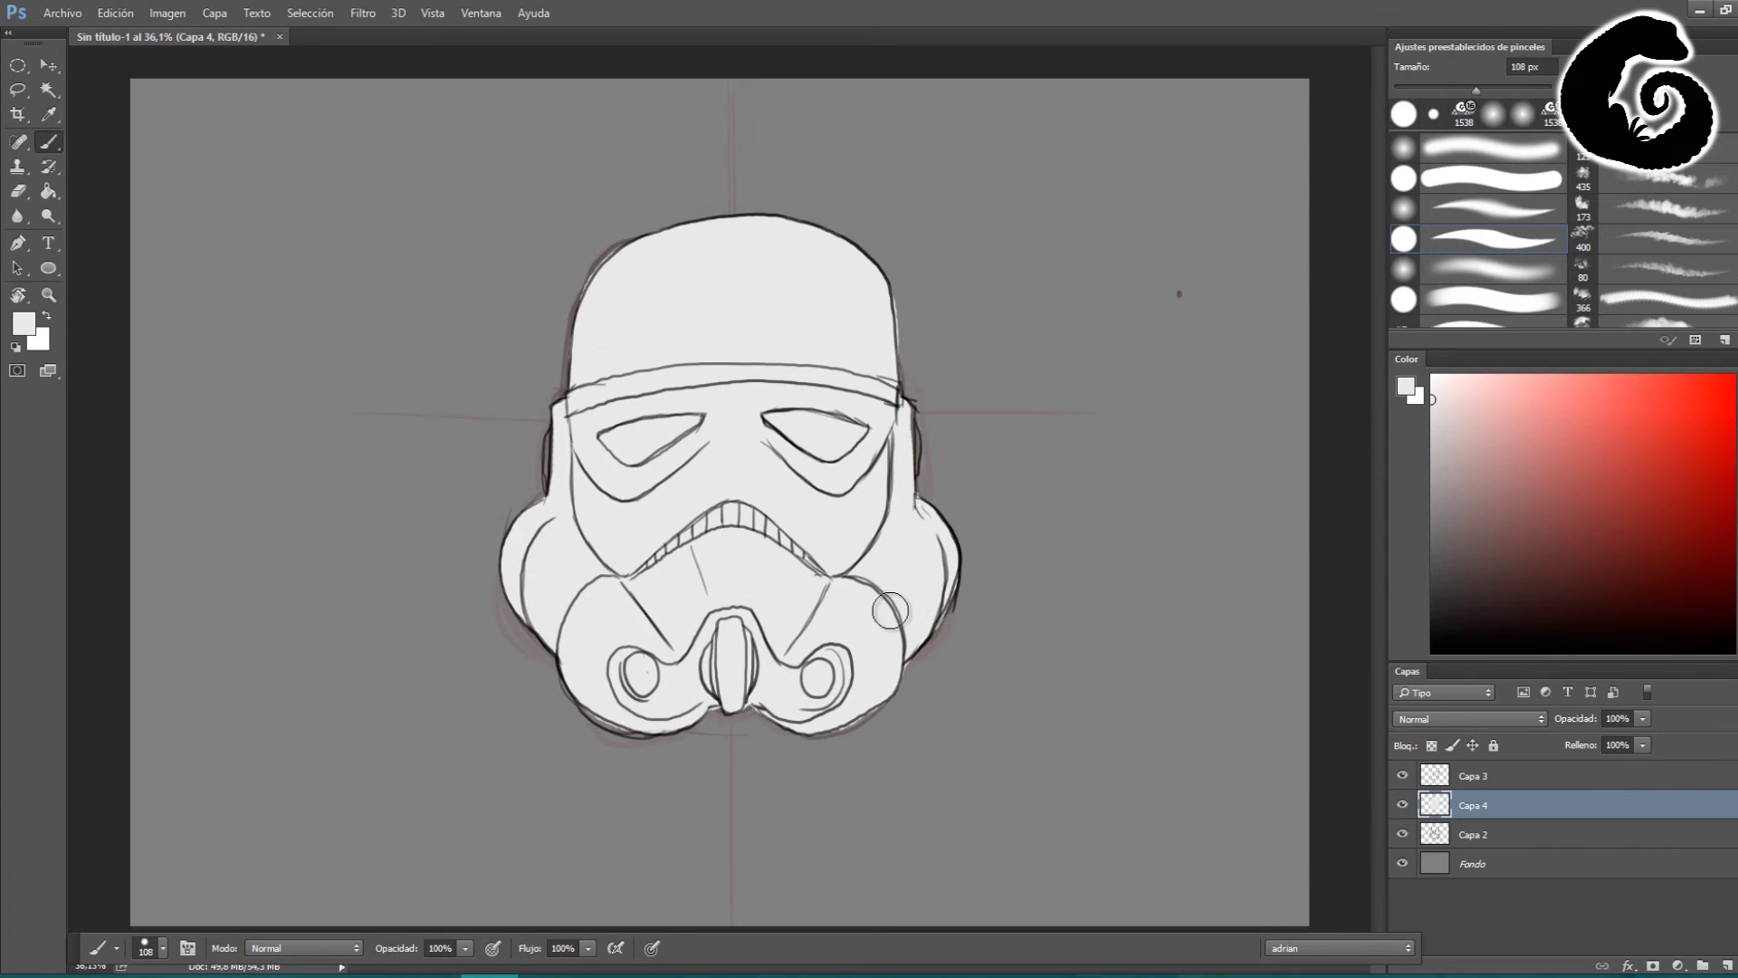
{"action": "left_click_drag", "start_coordinate": [721, 678], "coordinate": [734, 633]}
{"action": "left_click_drag", "start_coordinate": [606, 433], "coordinate": [846, 439]}
{"action": "mouse_move", "coordinate": [733, 369]}
{"action": "left_mouse_down"}
{"action": "mouse_move", "coordinate": [897, 389]}
{"action": "mouse_move", "coordinate": [648, 374]}
{"action": "mouse_move", "coordinate": [571, 399]}
{"action": "left_mouse_up"}
{"action": "left_click_drag", "start_coordinate": [551, 435], "coordinate": [551, 498]}
{"action": "left_click_drag", "start_coordinate": [918, 430], "coordinate": [918, 471]}
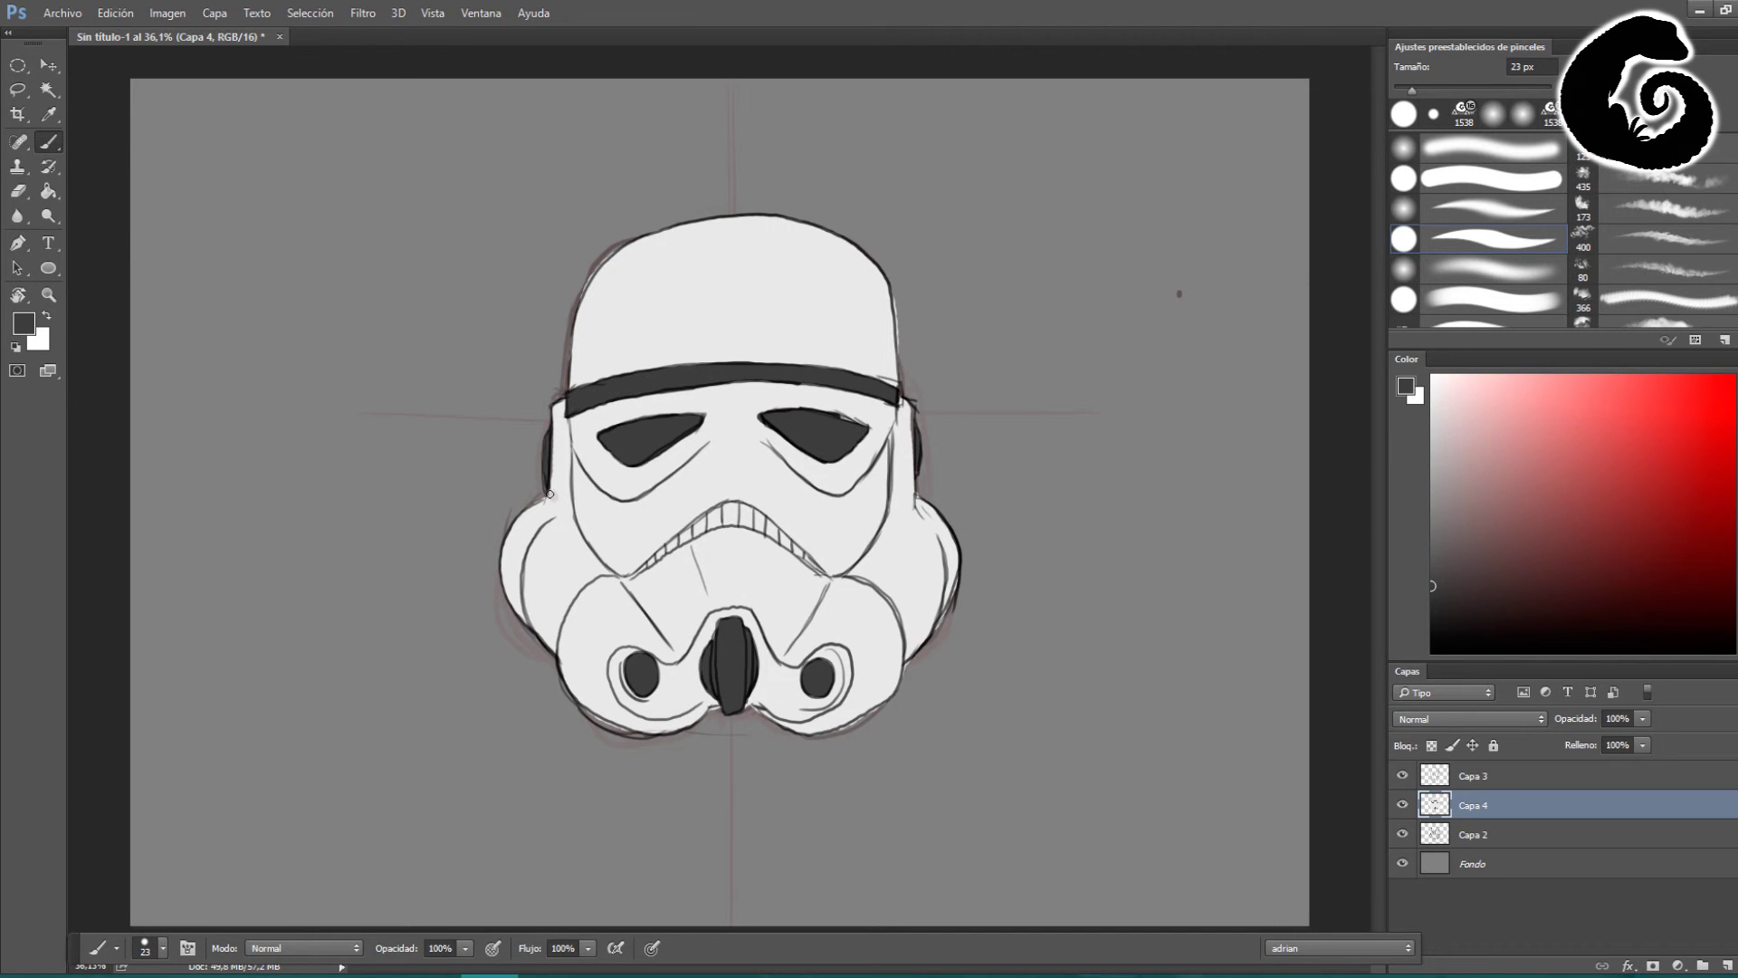
{"action": "left_click_drag", "start_coordinate": [634, 572], "coordinate": [824, 568]}
Step: Hide the red sketch and shade the dome, lens surrounds, cheeks and nose in grey
{"action": "left_click", "coordinate": [1402, 834]}
{"action": "mouse_move", "coordinate": [662, 366]}
{"action": "left_mouse_down"}
{"action": "mouse_move", "coordinate": [634, 244]}
{"action": "mouse_move", "coordinate": [580, 380]}
{"action": "mouse_move", "coordinate": [688, 453]}
{"action": "left_mouse_up"}
{"action": "mouse_move", "coordinate": [588, 399]}
{"action": "left_mouse_down"}
{"action": "mouse_move", "coordinate": [638, 480]}
{"action": "mouse_move", "coordinate": [589, 561]}
{"action": "mouse_move", "coordinate": [702, 471]}
{"action": "mouse_move", "coordinate": [689, 571]}
{"action": "mouse_move", "coordinate": [607, 568]}
{"action": "mouse_move", "coordinate": [597, 715]}
{"action": "left_mouse_up"}
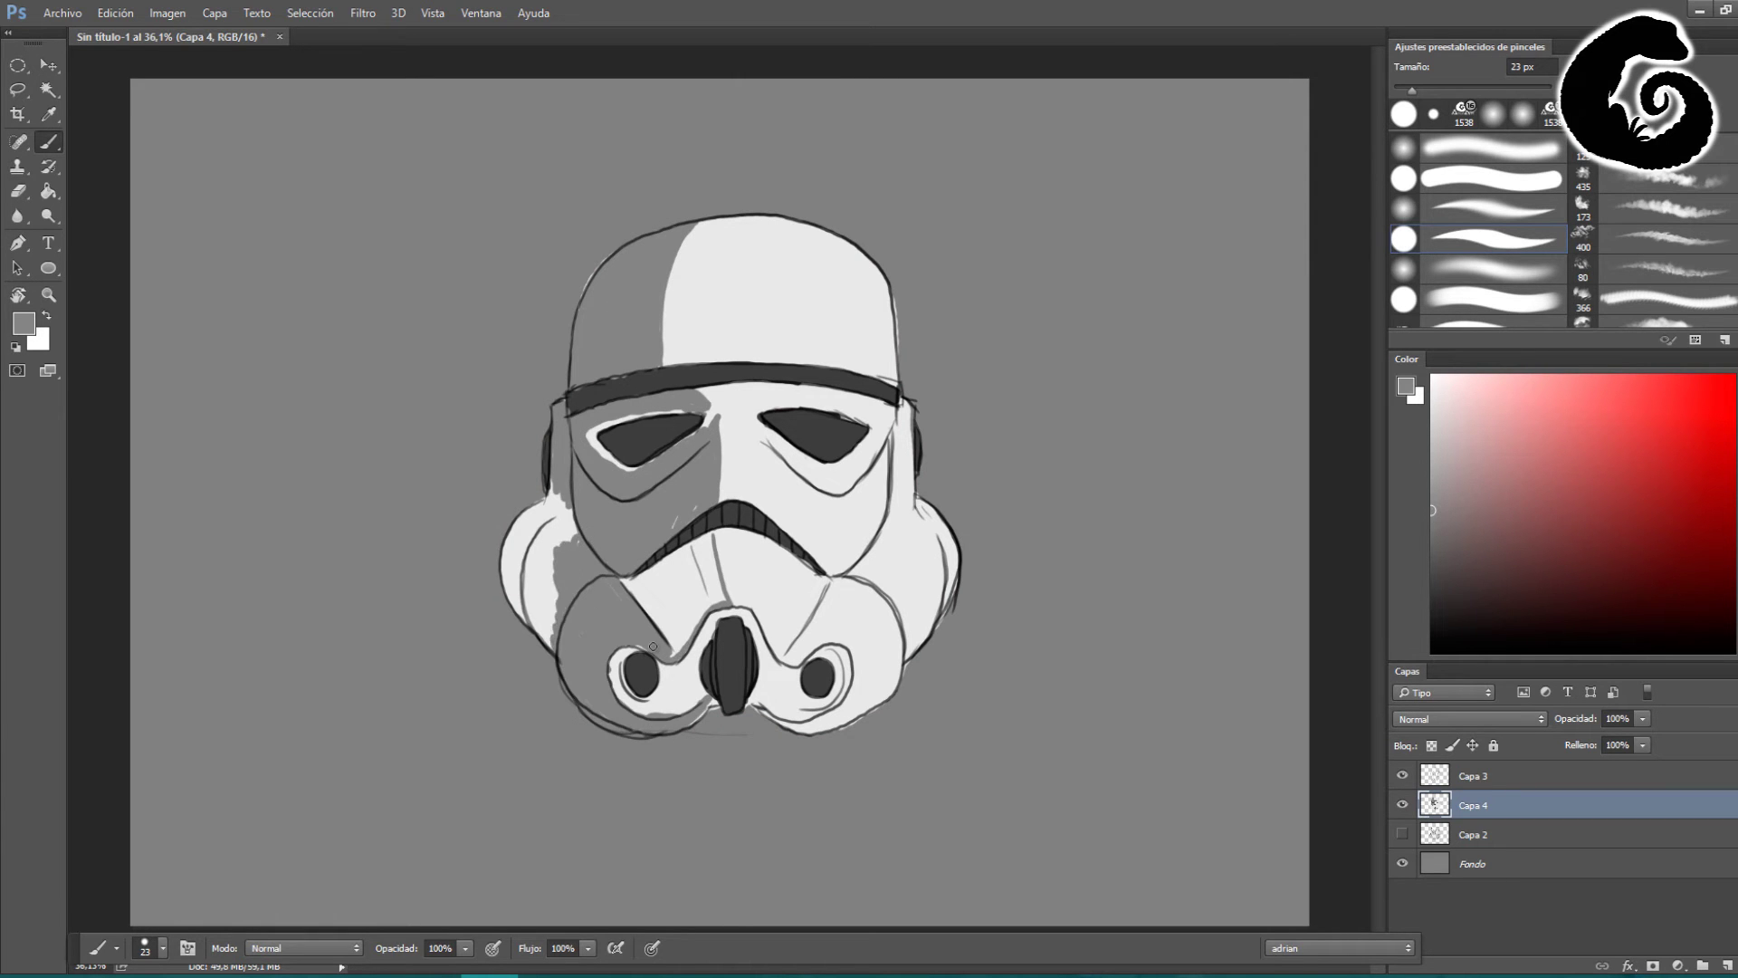
{"action": "left_click_drag", "start_coordinate": [561, 498], "coordinate": [520, 625]}
{"action": "left_click_drag", "start_coordinate": [770, 435], "coordinate": [888, 516]}
{"action": "left_click_drag", "start_coordinate": [869, 453], "coordinate": [937, 634]}
{"action": "left_click_drag", "start_coordinate": [906, 634], "coordinate": [761, 724]}
{"action": "left_click", "coordinate": [725, 661], "text": "alt"}
{"action": "left_click_drag", "start_coordinate": [702, 634], "coordinate": [688, 701]}
{"action": "left_click_drag", "start_coordinate": [624, 648], "coordinate": [662, 693]}
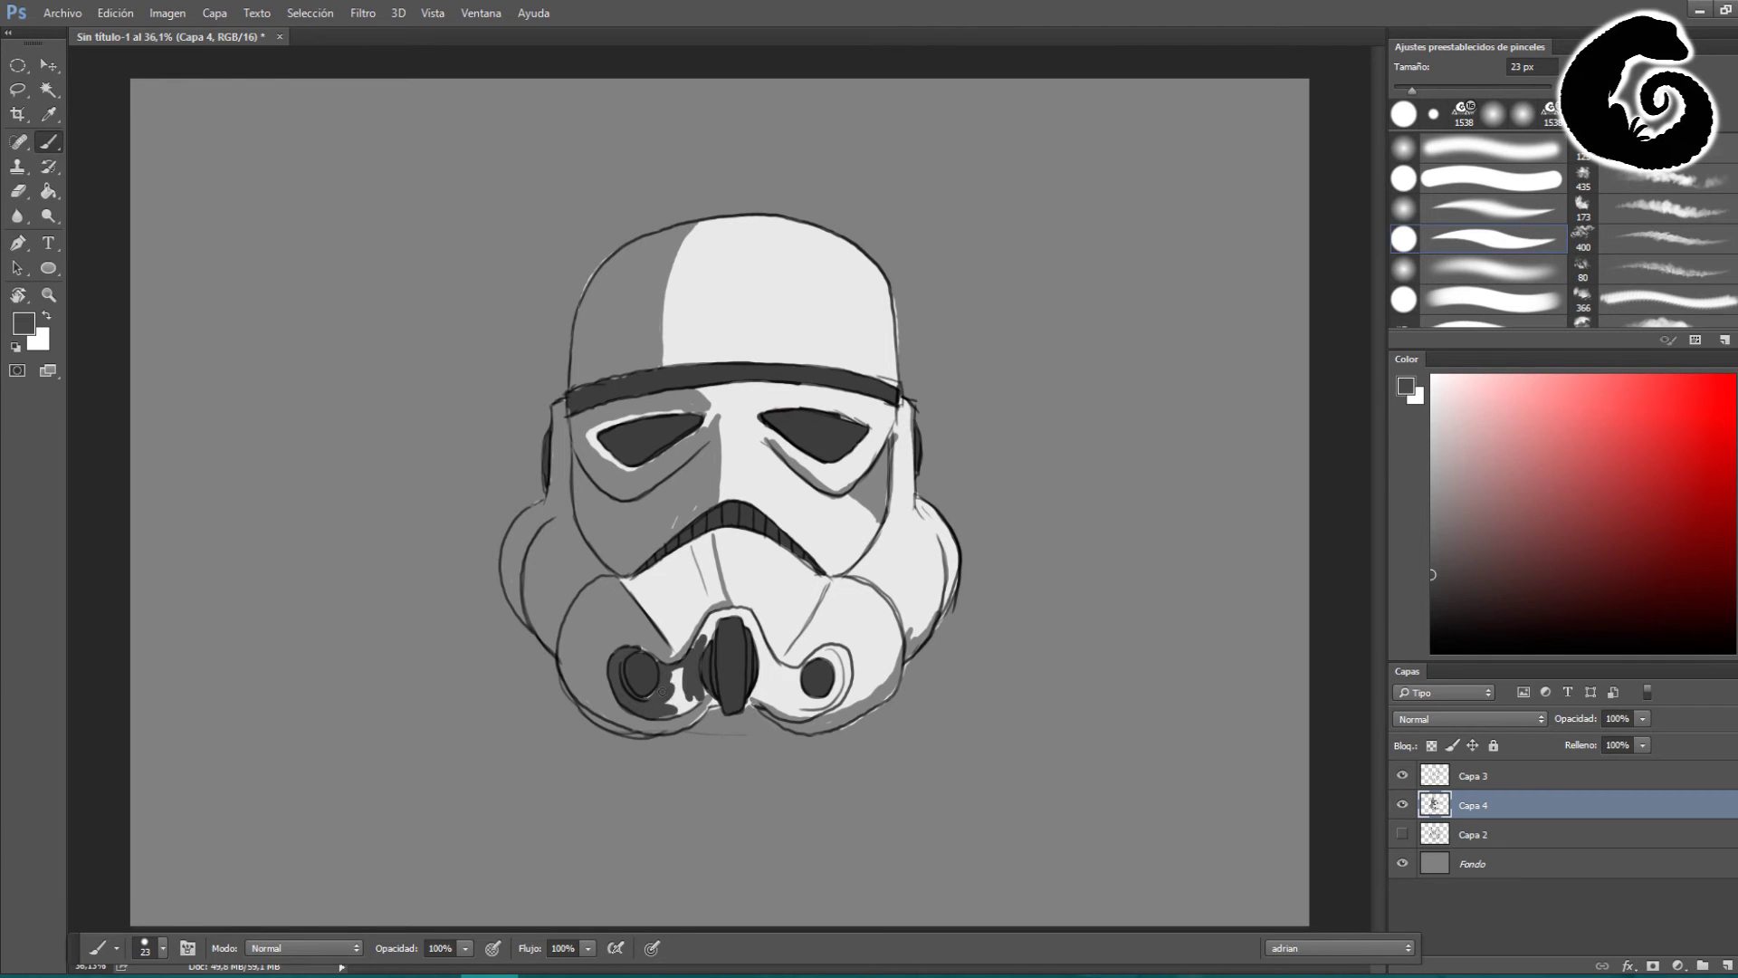
{"action": "left_click_drag", "start_coordinate": [750, 619], "coordinate": [788, 670]}
Step: Enlarge and tilt the helmet with Free Transform and fill the background black
{"action": "key", "text": "ctrl+t"}
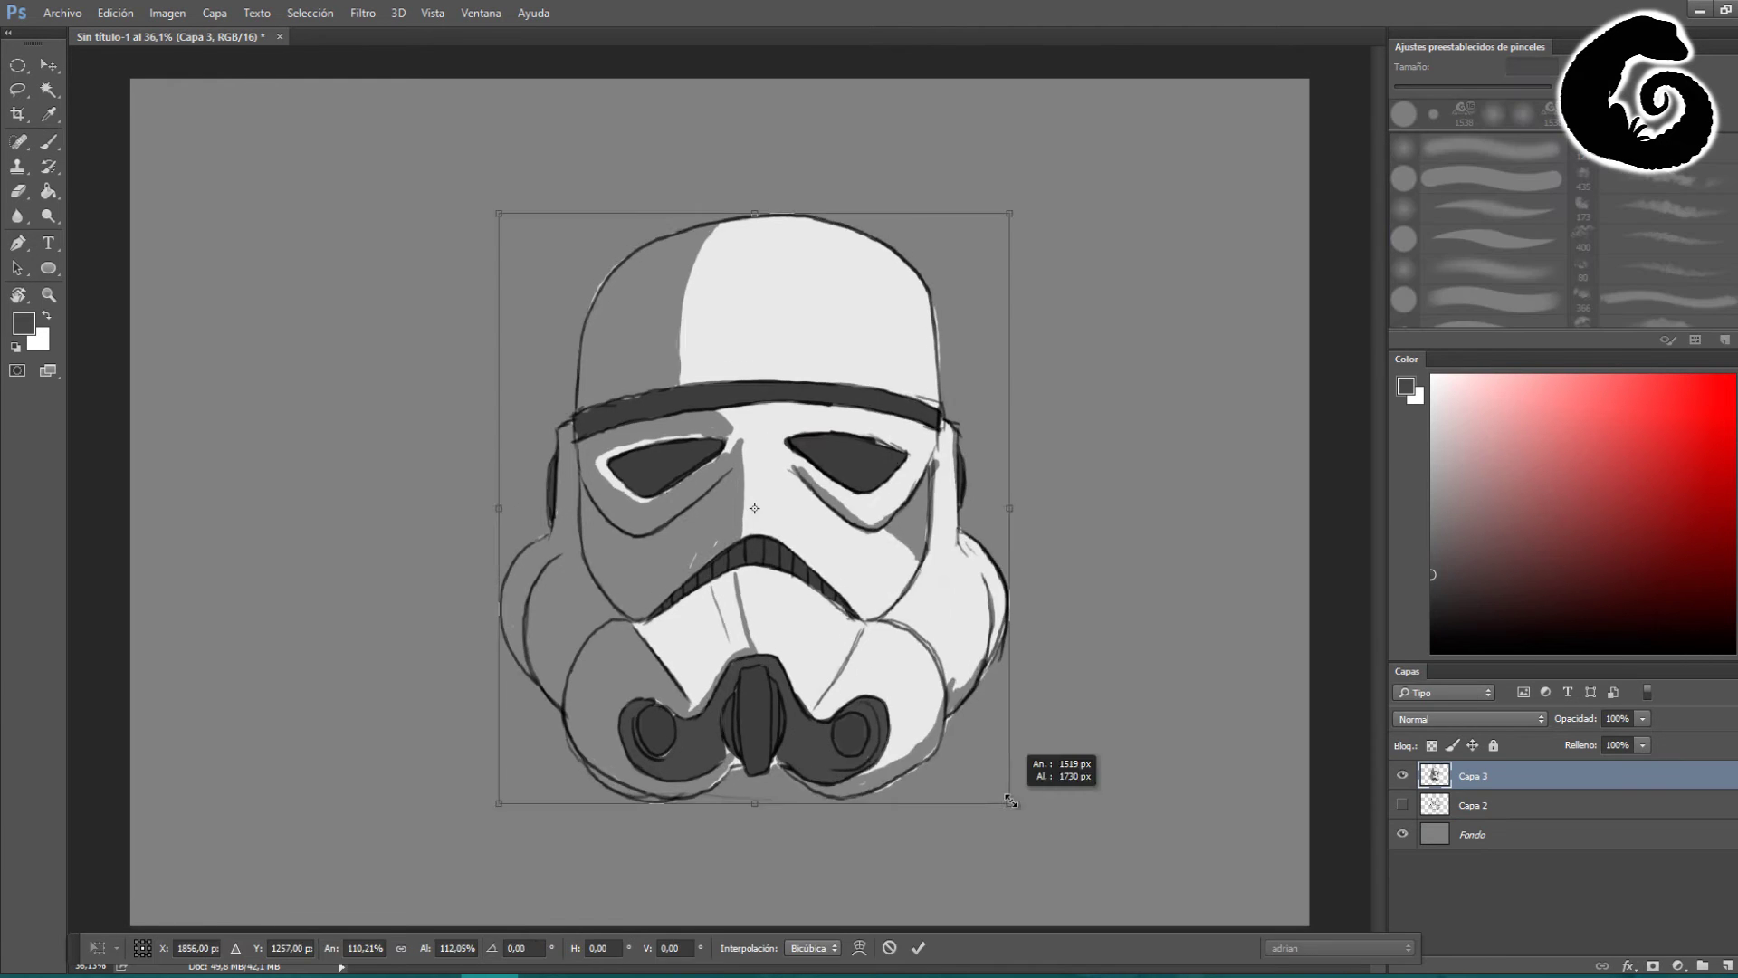
{"action": "left_click_drag", "start_coordinate": [1029, 769], "coordinate": [1051, 788]}
{"action": "key", "text": "Return"}
{"action": "left_click", "coordinate": [1727, 965]}
{"action": "key", "text": "b"}
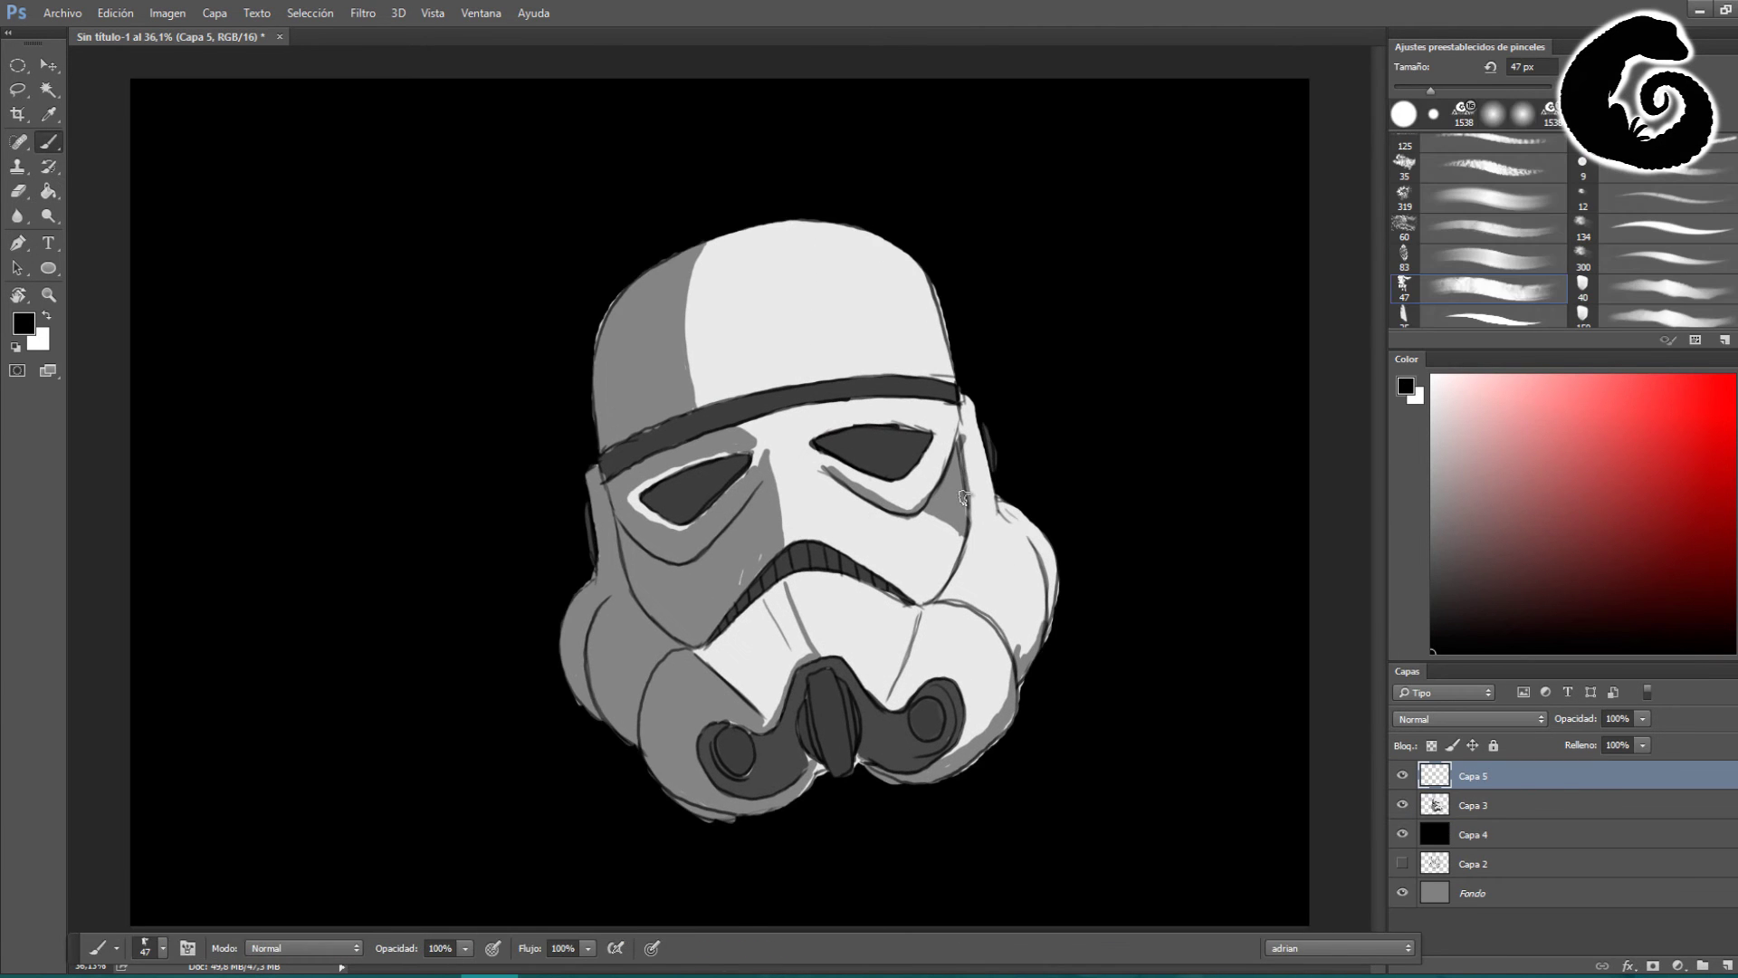
{"action": "scroll", "coordinate": [933, 460], "scroll_direction": "up", "scroll_amount": 2}
Step: Softly shade grey under the right eye, across the cheeks, lower face and left dome
{"action": "left_click_drag", "start_coordinate": [760, 457], "coordinate": [883, 543]}
{"action": "mouse_move", "coordinate": [779, 489]}
{"action": "left_mouse_down"}
{"action": "mouse_move", "coordinate": [930, 523]}
{"action": "mouse_move", "coordinate": [951, 634]}
{"action": "left_mouse_up"}
{"action": "mouse_move", "coordinate": [670, 416]}
{"action": "left_mouse_down"}
{"action": "mouse_move", "coordinate": [745, 392]}
{"action": "mouse_move", "coordinate": [716, 543]}
{"action": "left_mouse_up"}
{"action": "mouse_move", "coordinate": [725, 435]}
{"action": "left_mouse_down"}
{"action": "mouse_move", "coordinate": [709, 652]}
{"action": "mouse_move", "coordinate": [661, 761]}
{"action": "mouse_move", "coordinate": [707, 634]}
{"action": "mouse_move", "coordinate": [752, 724]}
{"action": "left_mouse_up"}
{"action": "mouse_move", "coordinate": [906, 657]}
{"action": "left_mouse_down"}
{"action": "mouse_move", "coordinate": [914, 692]}
{"action": "mouse_move", "coordinate": [1041, 842]}
{"action": "left_mouse_up"}
{"action": "left_click_drag", "start_coordinate": [1087, 633], "coordinate": [1050, 738]}
{"action": "mouse_move", "coordinate": [606, 163]}
{"action": "left_mouse_down"}
{"action": "mouse_move", "coordinate": [607, 362]}
{"action": "mouse_move", "coordinate": [670, 381]}
{"action": "left_mouse_up"}
Step: Darken the left dome, left eye area, cheeks and chin with a darker grey
{"action": "left_click", "coordinate": [732, 620], "text": "alt"}
{"action": "mouse_move", "coordinate": [489, 227]}
{"action": "left_mouse_down"}
{"action": "mouse_move", "coordinate": [494, 380]}
{"action": "mouse_move", "coordinate": [534, 426]}
{"action": "left_mouse_up"}
{"action": "mouse_move", "coordinate": [543, 190]}
{"action": "left_mouse_down"}
{"action": "mouse_move", "coordinate": [559, 587]}
{"action": "mouse_move", "coordinate": [634, 688]}
{"action": "left_mouse_up"}
{"action": "mouse_move", "coordinate": [652, 517]}
{"action": "left_mouse_down"}
{"action": "mouse_move", "coordinate": [453, 670]}
{"action": "mouse_move", "coordinate": [543, 842]}
{"action": "left_mouse_up"}
{"action": "mouse_move", "coordinate": [670, 715]}
{"action": "left_mouse_down"}
{"action": "mouse_move", "coordinate": [563, 754]}
{"action": "mouse_move", "coordinate": [624, 905]}
{"action": "left_mouse_up"}
{"action": "left_click_drag", "start_coordinate": [996, 670], "coordinate": [1042, 869]}
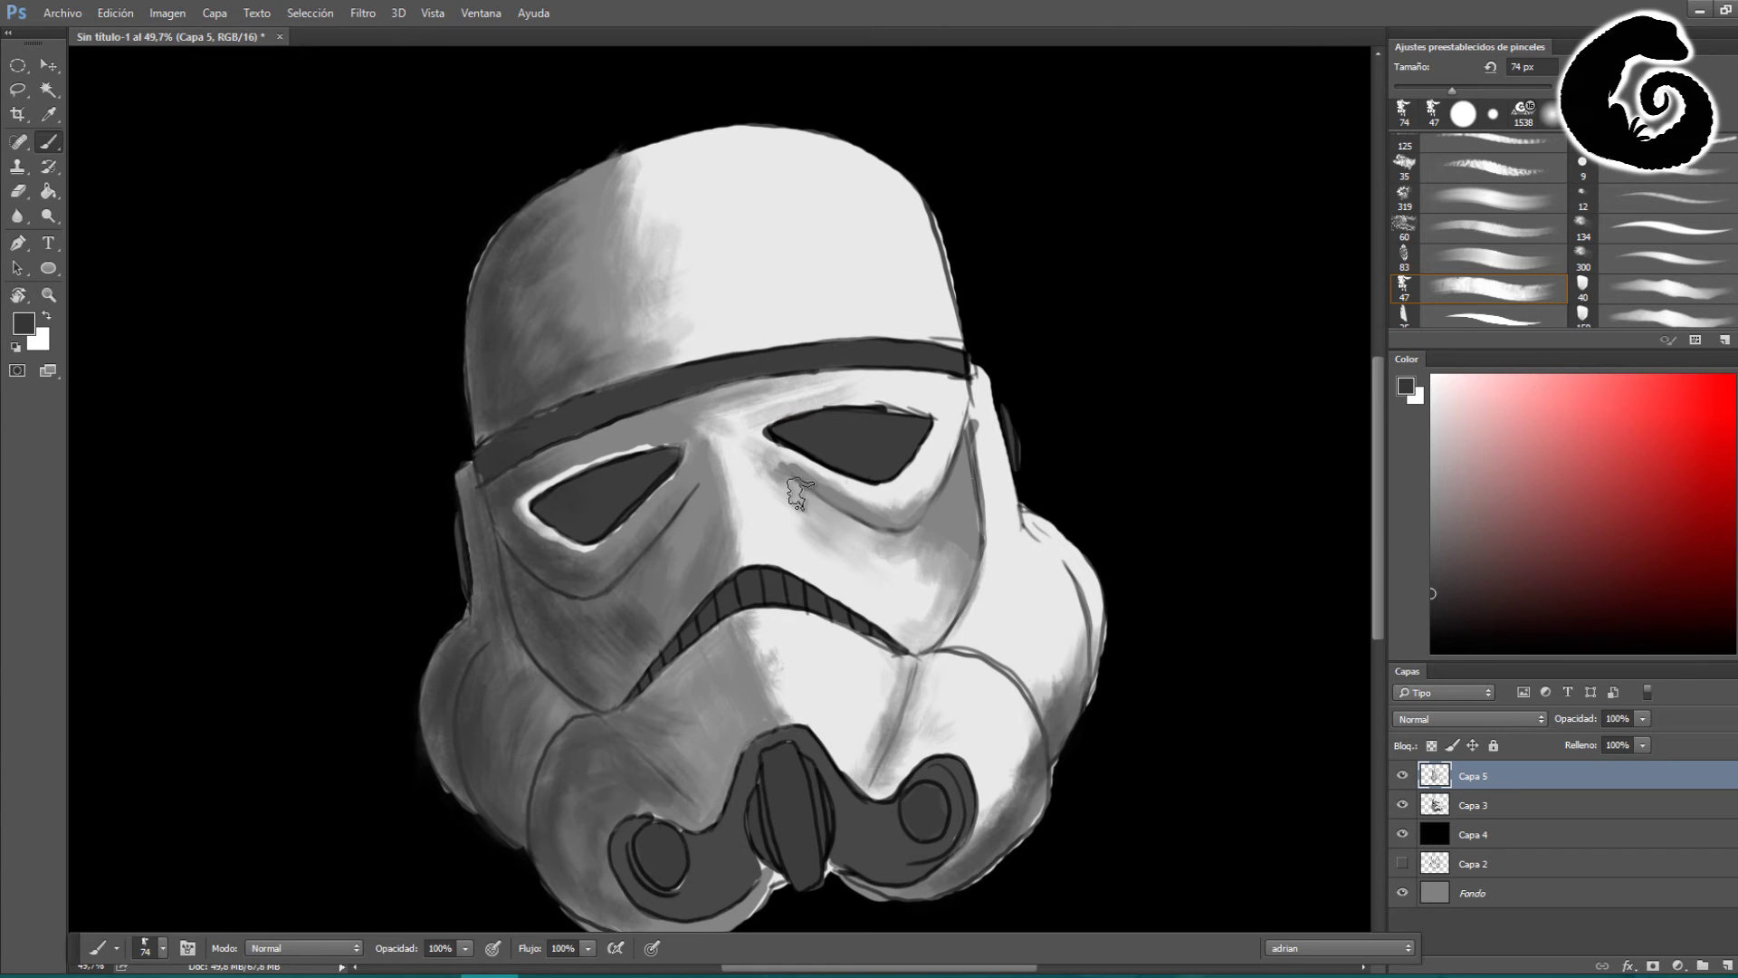
{"action": "left_click_drag", "start_coordinate": [778, 480], "coordinate": [960, 525]}
{"action": "scroll", "coordinate": [905, 452], "scroll_direction": "down", "scroll_amount": 2}
Step: Paint both eye openings solid black and darken the mouth grille stripes with a 16 px brush
{"action": "key", "text": "d"}
{"action": "mouse_move", "coordinate": [788, 371]}
{"action": "left_mouse_down"}
{"action": "mouse_move", "coordinate": [905, 394]}
{"action": "mouse_move", "coordinate": [870, 358]}
{"action": "left_mouse_up"}
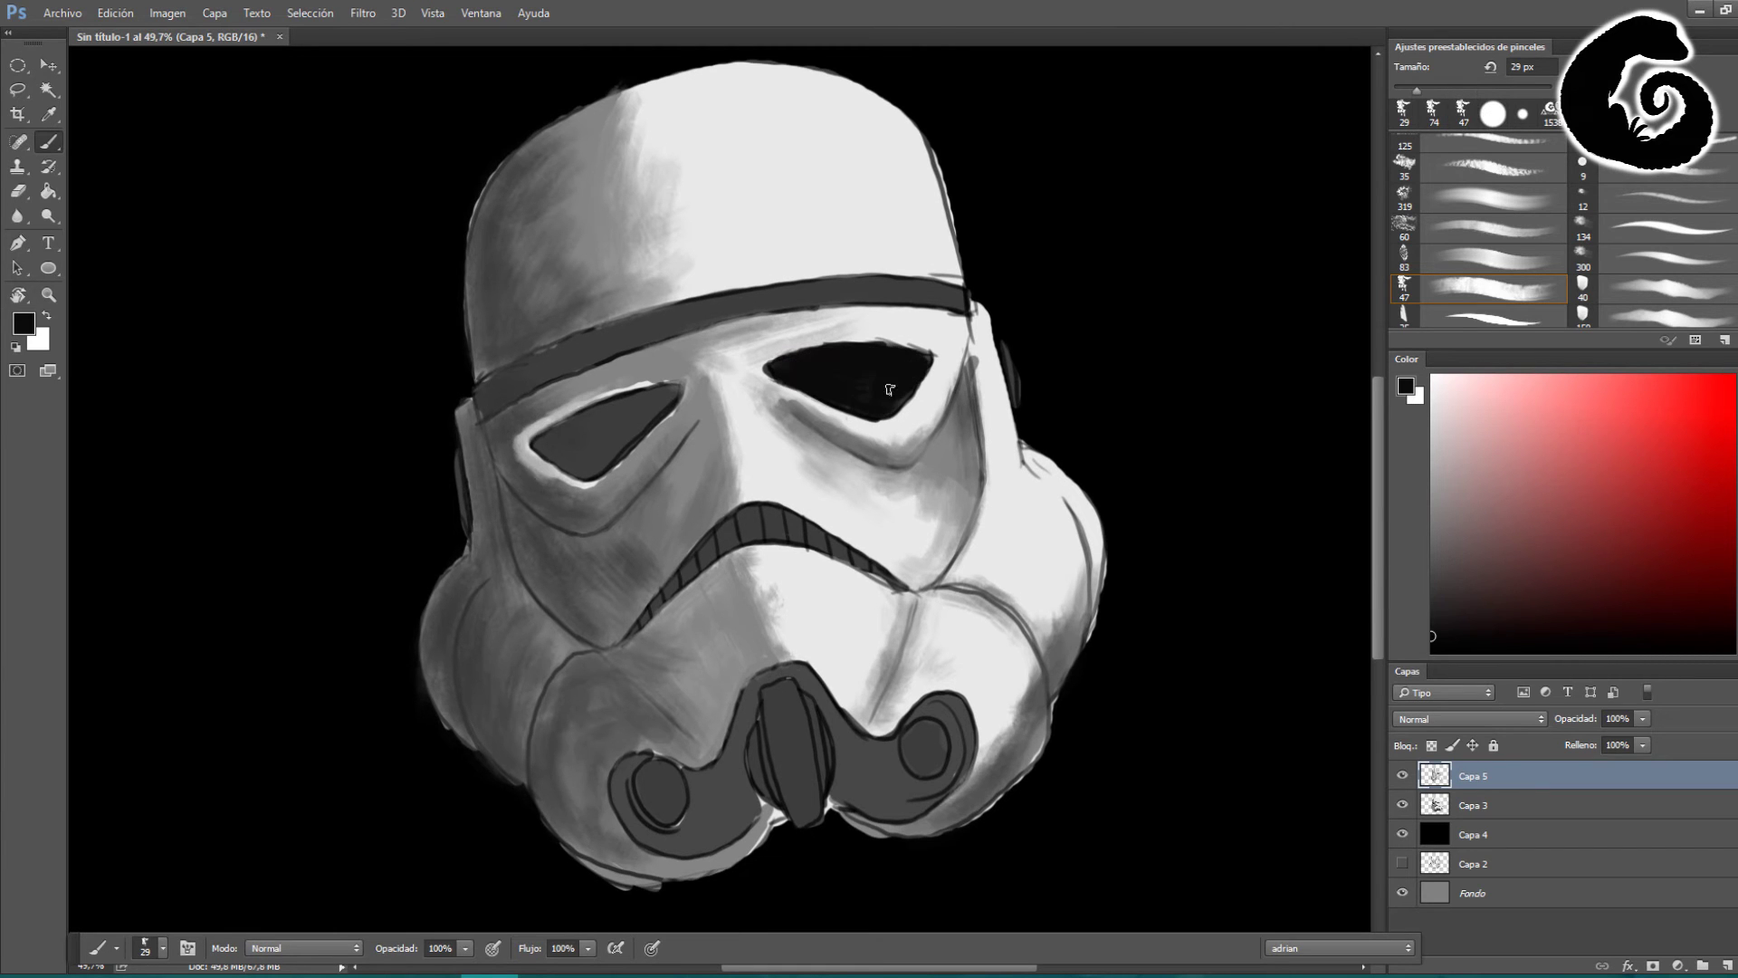
{"action": "left_click_drag", "start_coordinate": [561, 434], "coordinate": [644, 395]}
{"action": "left_click_drag", "start_coordinate": [1410, 93], "coordinate": [1406, 91]}
{"action": "left_click_drag", "start_coordinate": [765, 508], "coordinate": [812, 548]}
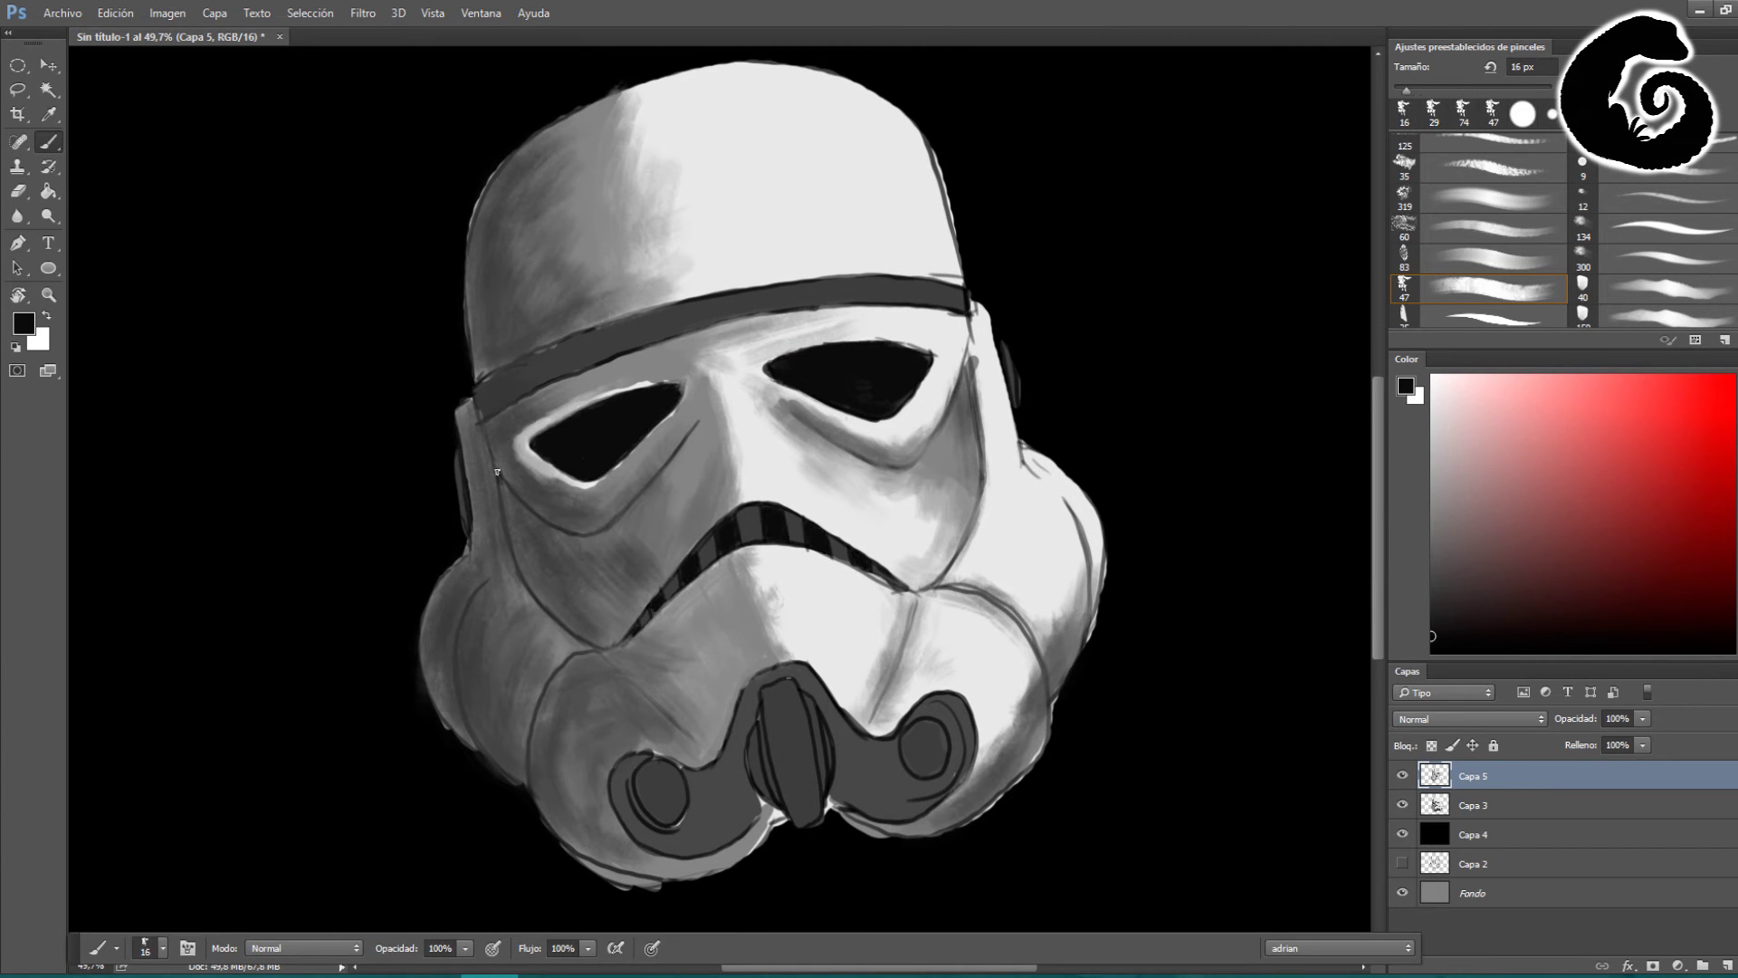
Step: Darken the brow band and add dark shading under the left eye, cheek and jaw edge
{"action": "mouse_move", "coordinate": [489, 396]}
{"action": "left_mouse_down"}
{"action": "mouse_move", "coordinate": [691, 292]}
{"action": "mouse_move", "coordinate": [960, 294]}
{"action": "left_mouse_up"}
{"action": "left_click_drag", "start_coordinate": [650, 479], "coordinate": [507, 507]}
{"action": "left_click_drag", "start_coordinate": [543, 633], "coordinate": [470, 536]}
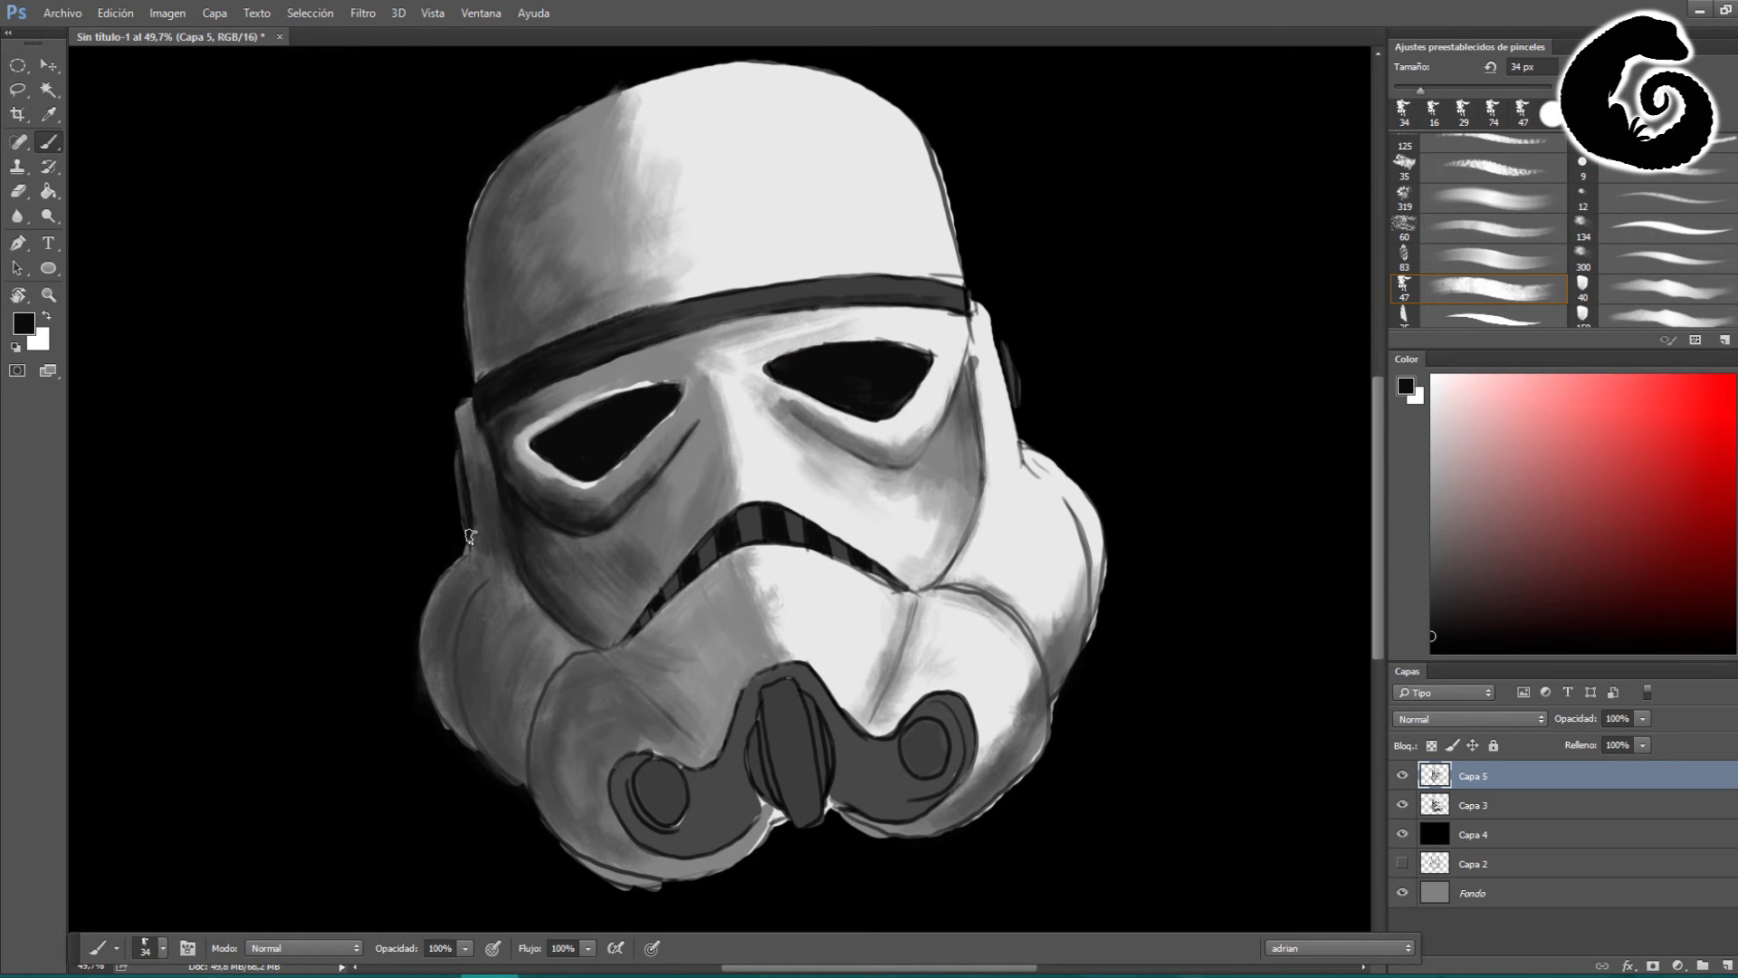
{"action": "left_click_drag", "start_coordinate": [476, 457], "coordinate": [430, 715]}
{"action": "left_click_drag", "start_coordinate": [426, 589], "coordinate": [534, 802]}
{"action": "left_click_drag", "start_coordinate": [584, 562], "coordinate": [457, 706]}
{"action": "mouse_move", "coordinate": [466, 444]}
{"action": "left_mouse_down"}
{"action": "mouse_move", "coordinate": [560, 846]}
{"action": "mouse_move", "coordinate": [679, 869]}
{"action": "left_mouse_up"}
Step: At 48% opacity, speckle dark shading over the lower-left cheek, jaw, mouthpiece and left eye
{"action": "key", "text": "4"}
{"action": "key", "text": "8"}
{"action": "left_click_drag", "start_coordinate": [553, 670], "coordinate": [688, 752]}
{"action": "mouse_move", "coordinate": [598, 860]}
{"action": "left_mouse_down"}
{"action": "mouse_move", "coordinate": [714, 869]}
{"action": "mouse_move", "coordinate": [1010, 754]}
{"action": "mouse_move", "coordinate": [524, 757]}
{"action": "mouse_move", "coordinate": [459, 570]}
{"action": "left_mouse_up"}
{"action": "left_click_drag", "start_coordinate": [476, 398], "coordinate": [561, 724]}
{"action": "left_click_drag", "start_coordinate": [484, 552], "coordinate": [530, 602]}
{"action": "left_click_drag", "start_coordinate": [516, 488], "coordinate": [634, 385]}
Step: Shade the dome's left edge, under the headband, around the left eye, and detail the mouthpiece
{"action": "mouse_move", "coordinate": [625, 91]}
{"action": "left_mouse_down"}
{"action": "mouse_move", "coordinate": [470, 376]}
{"action": "mouse_move", "coordinate": [493, 186]}
{"action": "left_mouse_up"}
{"action": "left_click_drag", "start_coordinate": [480, 376], "coordinate": [557, 150]}
{"action": "left_click_drag", "start_coordinate": [494, 362], "coordinate": [624, 443]}
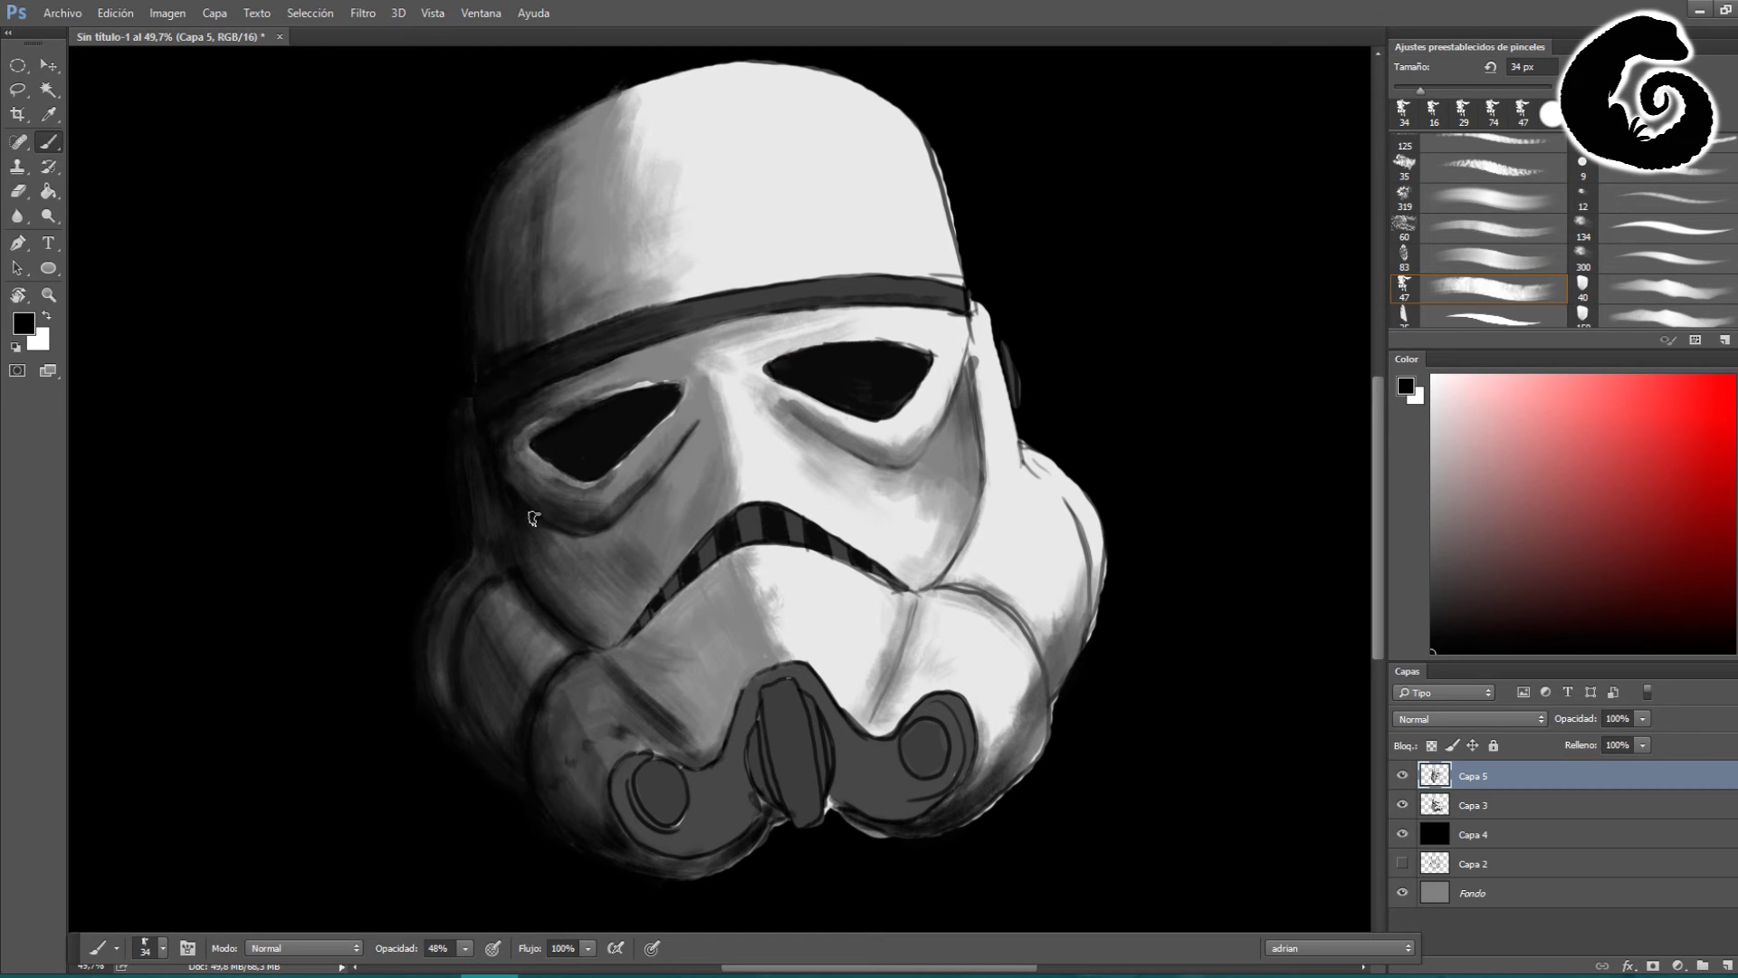
{"action": "left_click_drag", "start_coordinate": [589, 507], "coordinate": [684, 435]}
{"action": "left_click_drag", "start_coordinate": [544, 299], "coordinate": [575, 136]}
{"action": "left_click_drag", "start_coordinate": [786, 706], "coordinate": [793, 801]}
{"action": "mouse_move", "coordinate": [910, 724]}
{"action": "left_mouse_down"}
{"action": "mouse_move", "coordinate": [937, 769]}
{"action": "mouse_move", "coordinate": [715, 688]}
{"action": "left_mouse_up"}
{"action": "mouse_move", "coordinate": [742, 770]}
{"action": "left_mouse_down"}
{"action": "mouse_move", "coordinate": [616, 815]}
{"action": "mouse_move", "coordinate": [725, 734]}
{"action": "left_mouse_up"}
{"action": "mouse_move", "coordinate": [788, 815]}
{"action": "left_mouse_down"}
{"action": "mouse_move", "coordinate": [888, 752]}
{"action": "mouse_move", "coordinate": [960, 805]}
{"action": "left_mouse_up"}
Step: Add white highlights on the dome, above the right eye, down the right cheek, plus worn spots
{"action": "left_click", "coordinate": [869, 135], "text": "alt"}
{"action": "left_click_drag", "start_coordinate": [869, 145], "coordinate": [960, 271]}
{"action": "left_click_drag", "start_coordinate": [779, 331], "coordinate": [928, 326]}
{"action": "mouse_move", "coordinate": [950, 444]}
{"action": "left_mouse_down"}
{"action": "mouse_move", "coordinate": [935, 591]}
{"action": "mouse_move", "coordinate": [1014, 633]}
{"action": "left_mouse_up"}
{"action": "left_click_drag", "start_coordinate": [1041, 462], "coordinate": [1100, 615]}
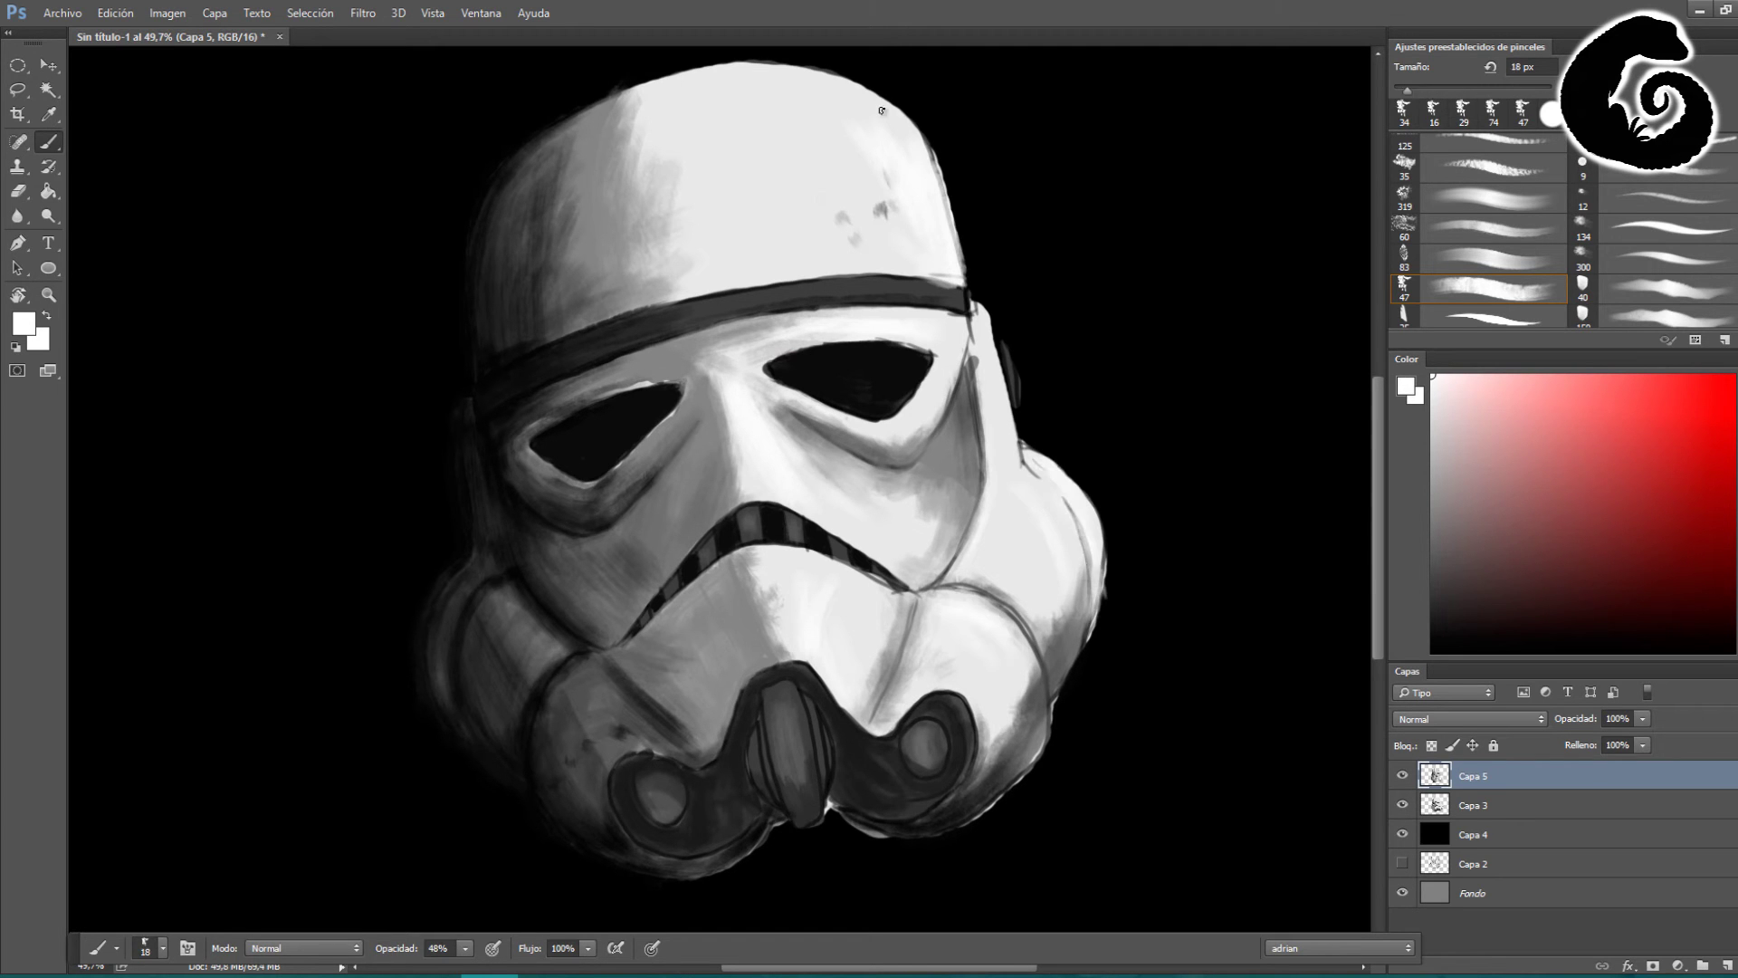
{"action": "left_click_drag", "start_coordinate": [905, 118], "coordinate": [960, 272]}
{"action": "left_click_drag", "start_coordinate": [725, 73], "coordinate": [878, 99]}
{"action": "left_click_drag", "start_coordinate": [995, 308], "coordinate": [1023, 471]}
{"action": "left_click_drag", "start_coordinate": [1023, 602], "coordinate": [879, 588]}
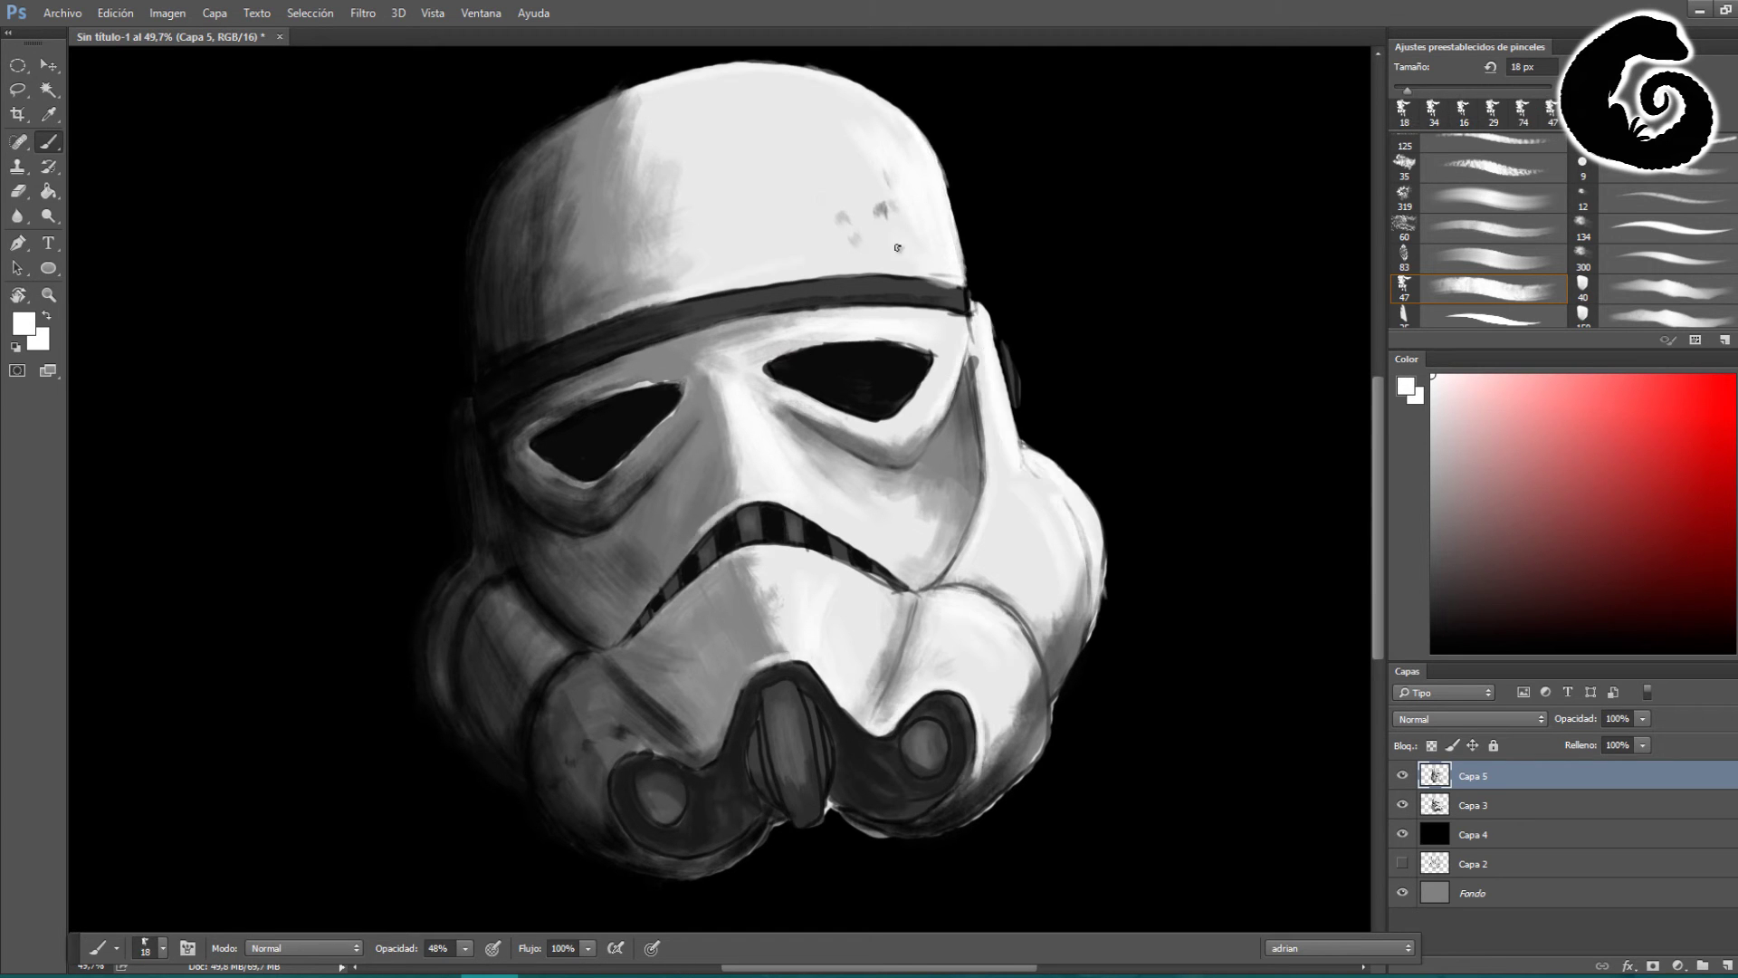
{"action": "scroll", "coordinate": [926, 459], "scroll_direction": "up", "scroll_amount": 2}
{"action": "key", "text": "bracketleft"}
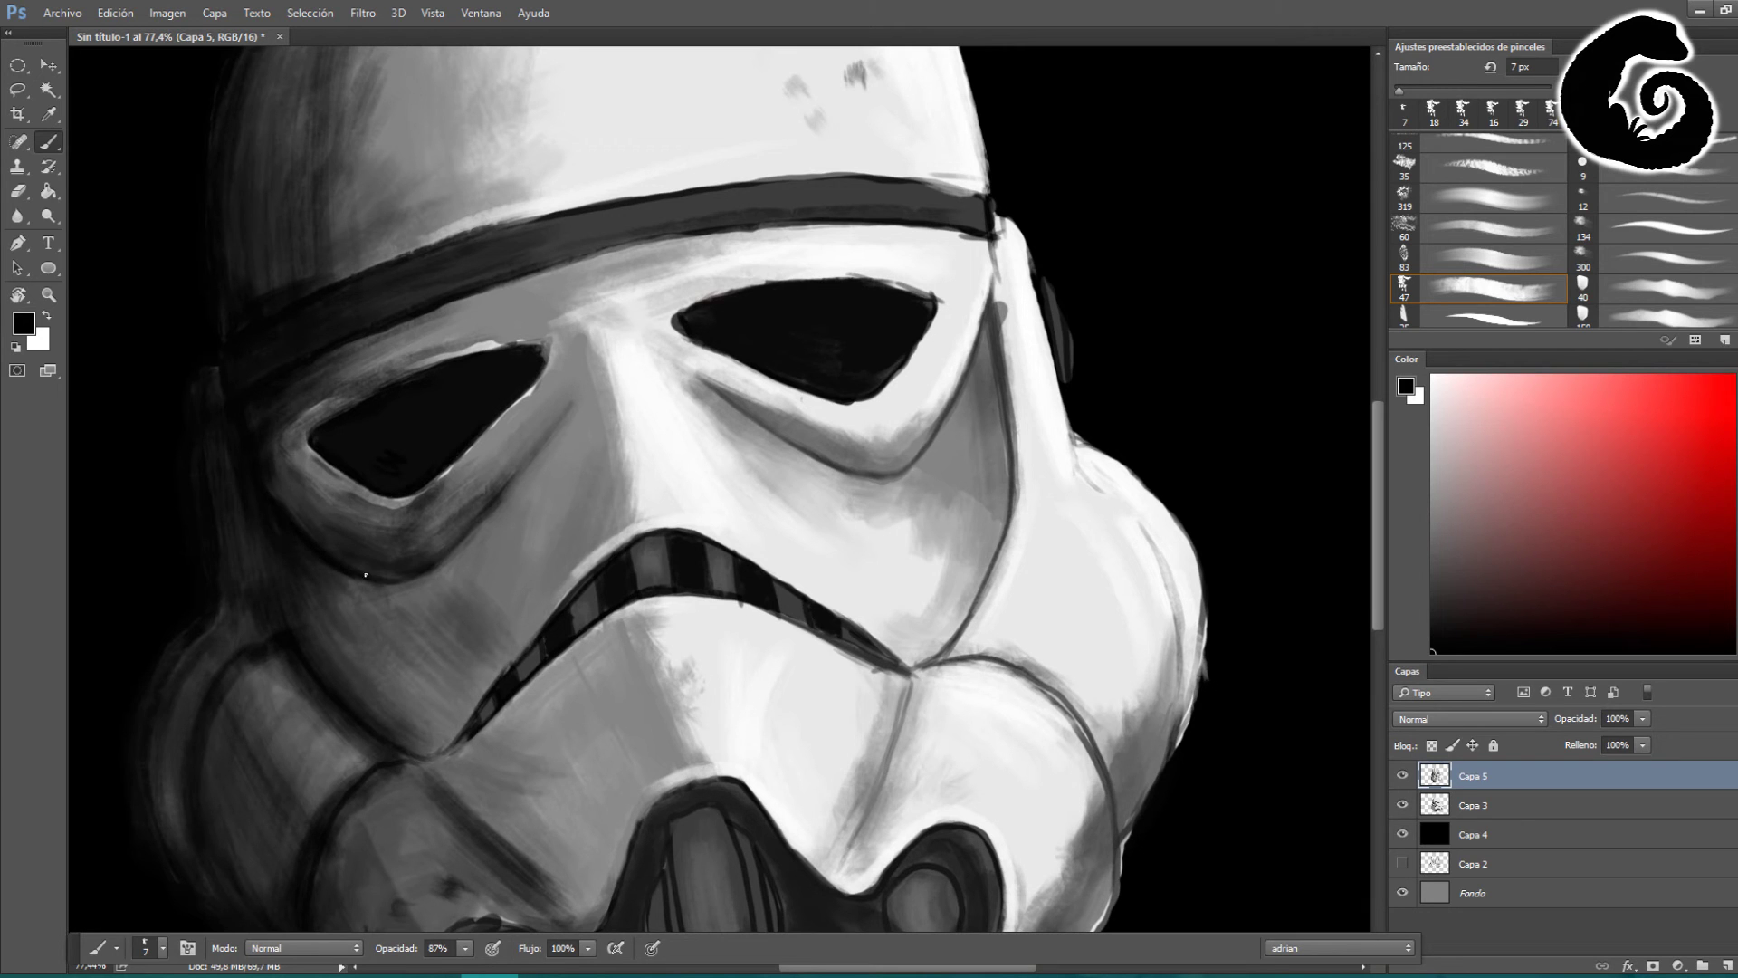
Step: Paint dark marks below the left eye, the left edge, right cheek panel, forehead and above the right eye
{"action": "left_click_drag", "start_coordinate": [347, 648], "coordinate": [354, 602]}
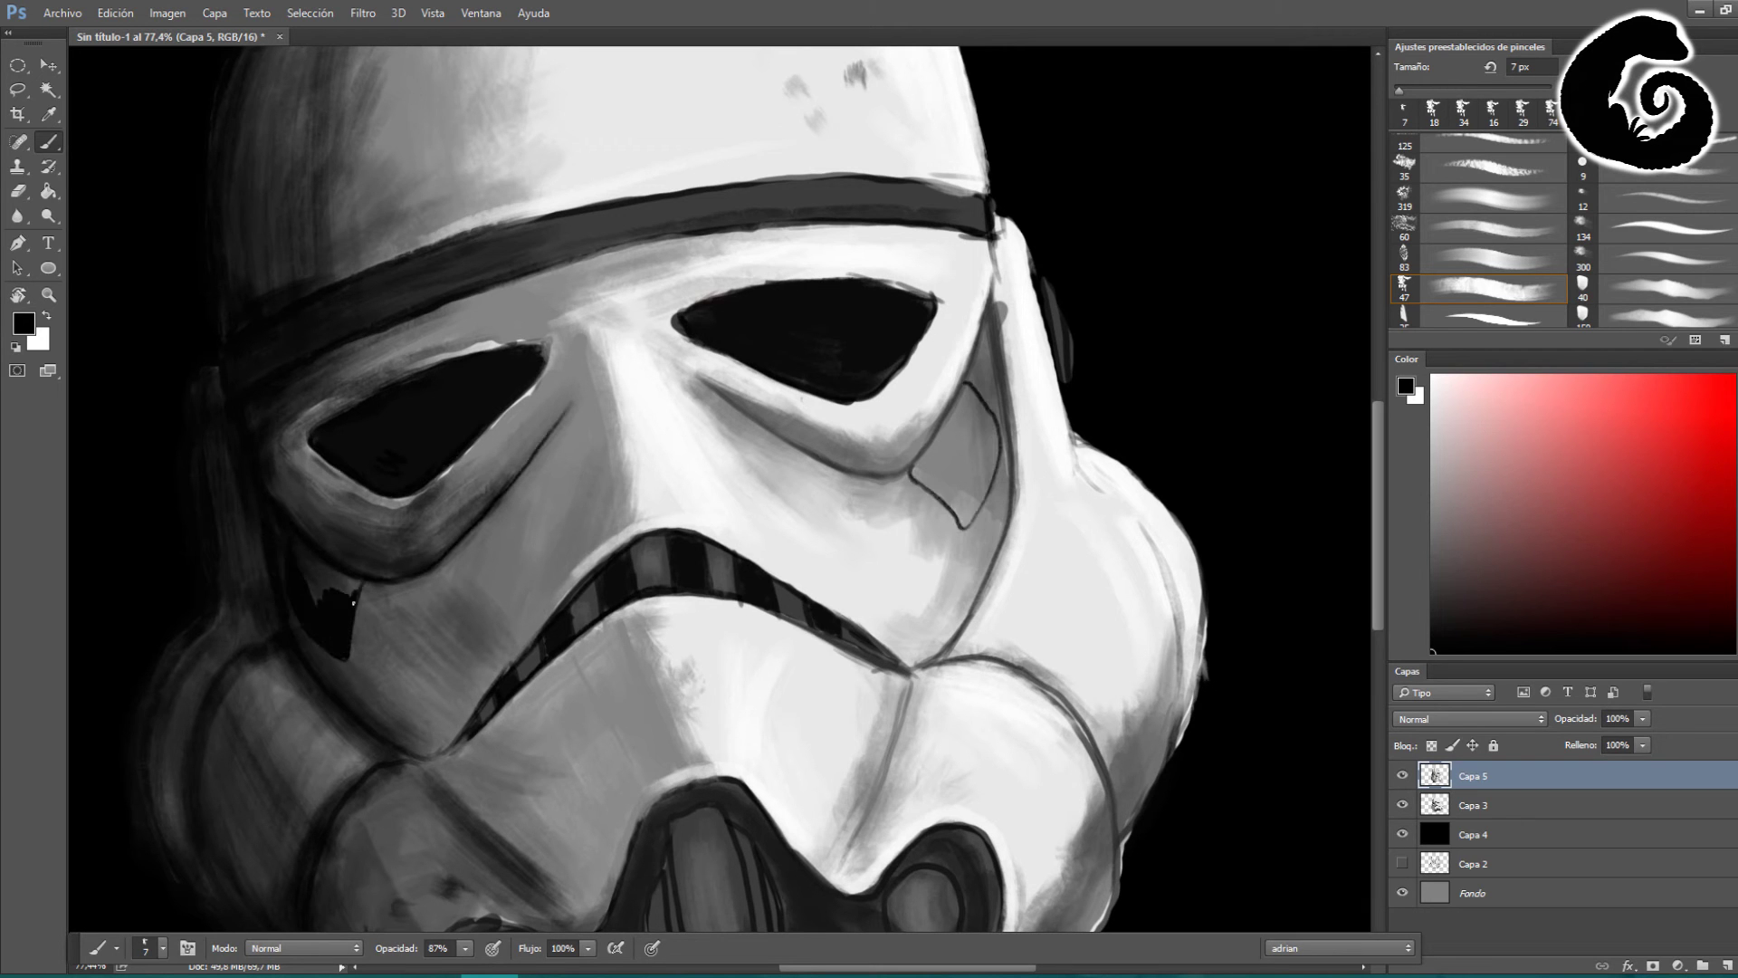
{"action": "left_click_drag", "start_coordinate": [298, 282], "coordinate": [240, 258]}
{"action": "left_click_drag", "start_coordinate": [978, 431], "coordinate": [939, 431]}
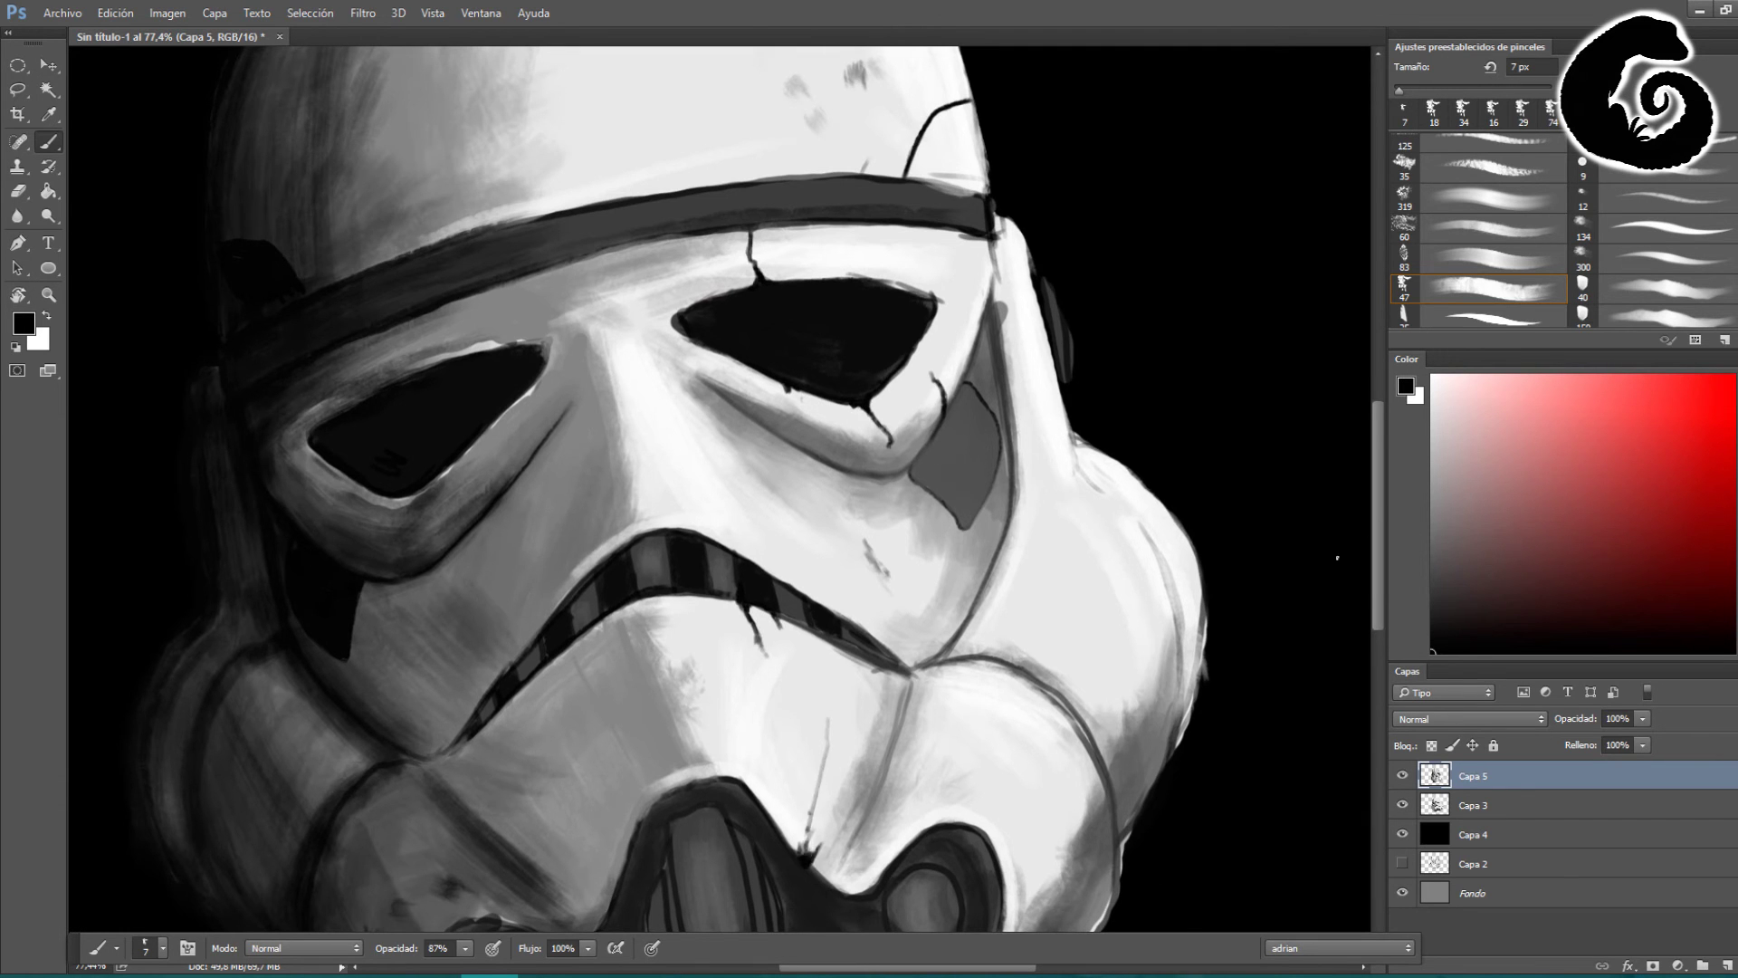
{"action": "scroll", "coordinate": [1337, 557], "scroll_direction": "up", "scroll_amount": 3}
{"action": "left_click", "coordinate": [613, 299]}
{"action": "left_click_drag", "start_coordinate": [679, 345], "coordinate": [695, 365]}
{"action": "left_click_drag", "start_coordinate": [745, 457], "coordinate": [807, 494]}
{"action": "mouse_move", "coordinate": [881, 607]}
{"action": "left_mouse_down"}
{"action": "mouse_move", "coordinate": [942, 670]}
{"action": "mouse_move", "coordinate": [661, 625]}
{"action": "mouse_move", "coordinate": [779, 760]}
{"action": "left_mouse_up"}
{"action": "scroll", "coordinate": [923, 788], "scroll_direction": "down", "scroll_amount": 4}
Step: Dab dark grime beside the right cheek crack, along the lower band and across the face
{"action": "left_click_drag", "start_coordinate": [921, 466], "coordinate": [933, 494]}
{"action": "mouse_move", "coordinate": [588, 507]}
{"action": "left_mouse_down"}
{"action": "mouse_move", "coordinate": [555, 552]}
{"action": "mouse_move", "coordinate": [544, 634]}
{"action": "left_mouse_up"}
{"action": "left_click_drag", "start_coordinate": [747, 507], "coordinate": [761, 543]}
{"action": "left_click_drag", "start_coordinate": [779, 602], "coordinate": [797, 625]}
{"action": "left_click_drag", "start_coordinate": [498, 425], "coordinate": [475, 476]}
{"action": "left_click_drag", "start_coordinate": [973, 283], "coordinate": [942, 324]}
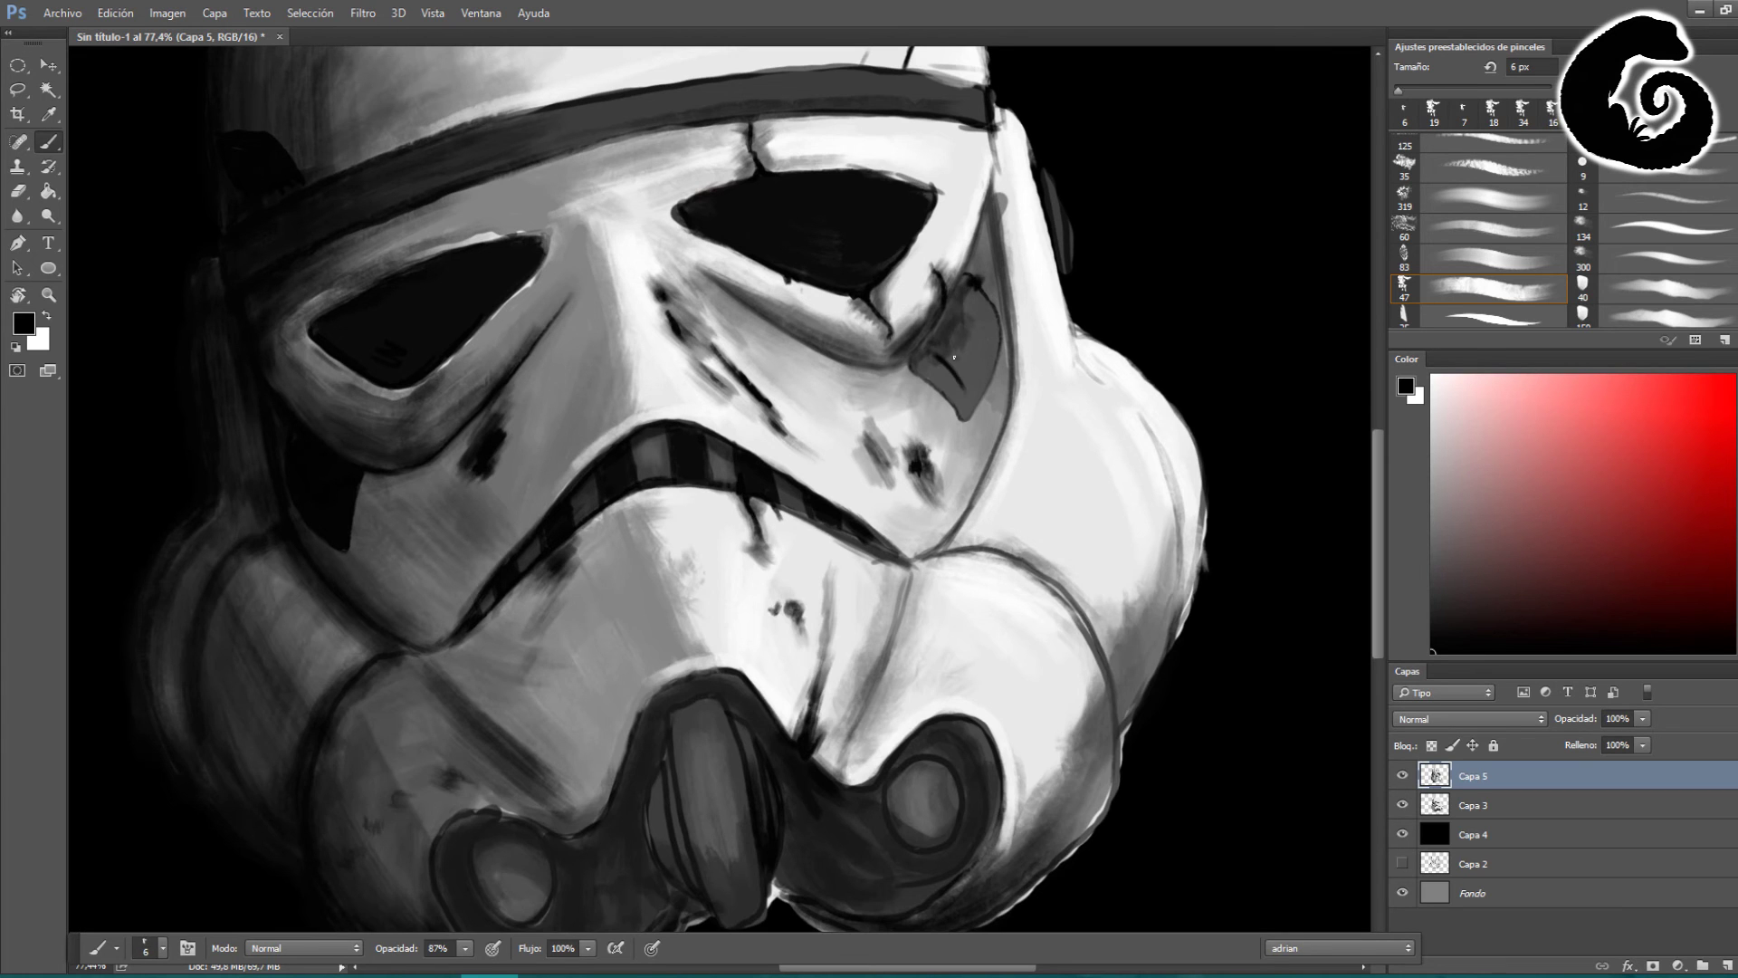
{"action": "scroll", "coordinate": [901, 365], "scroll_direction": "up", "scroll_amount": 4}
Step: Soften the forehead marks and shade the crack, strap side, right cheek and dome darker
{"action": "left_click_drag", "start_coordinate": [593, 286], "coordinate": [725, 380]}
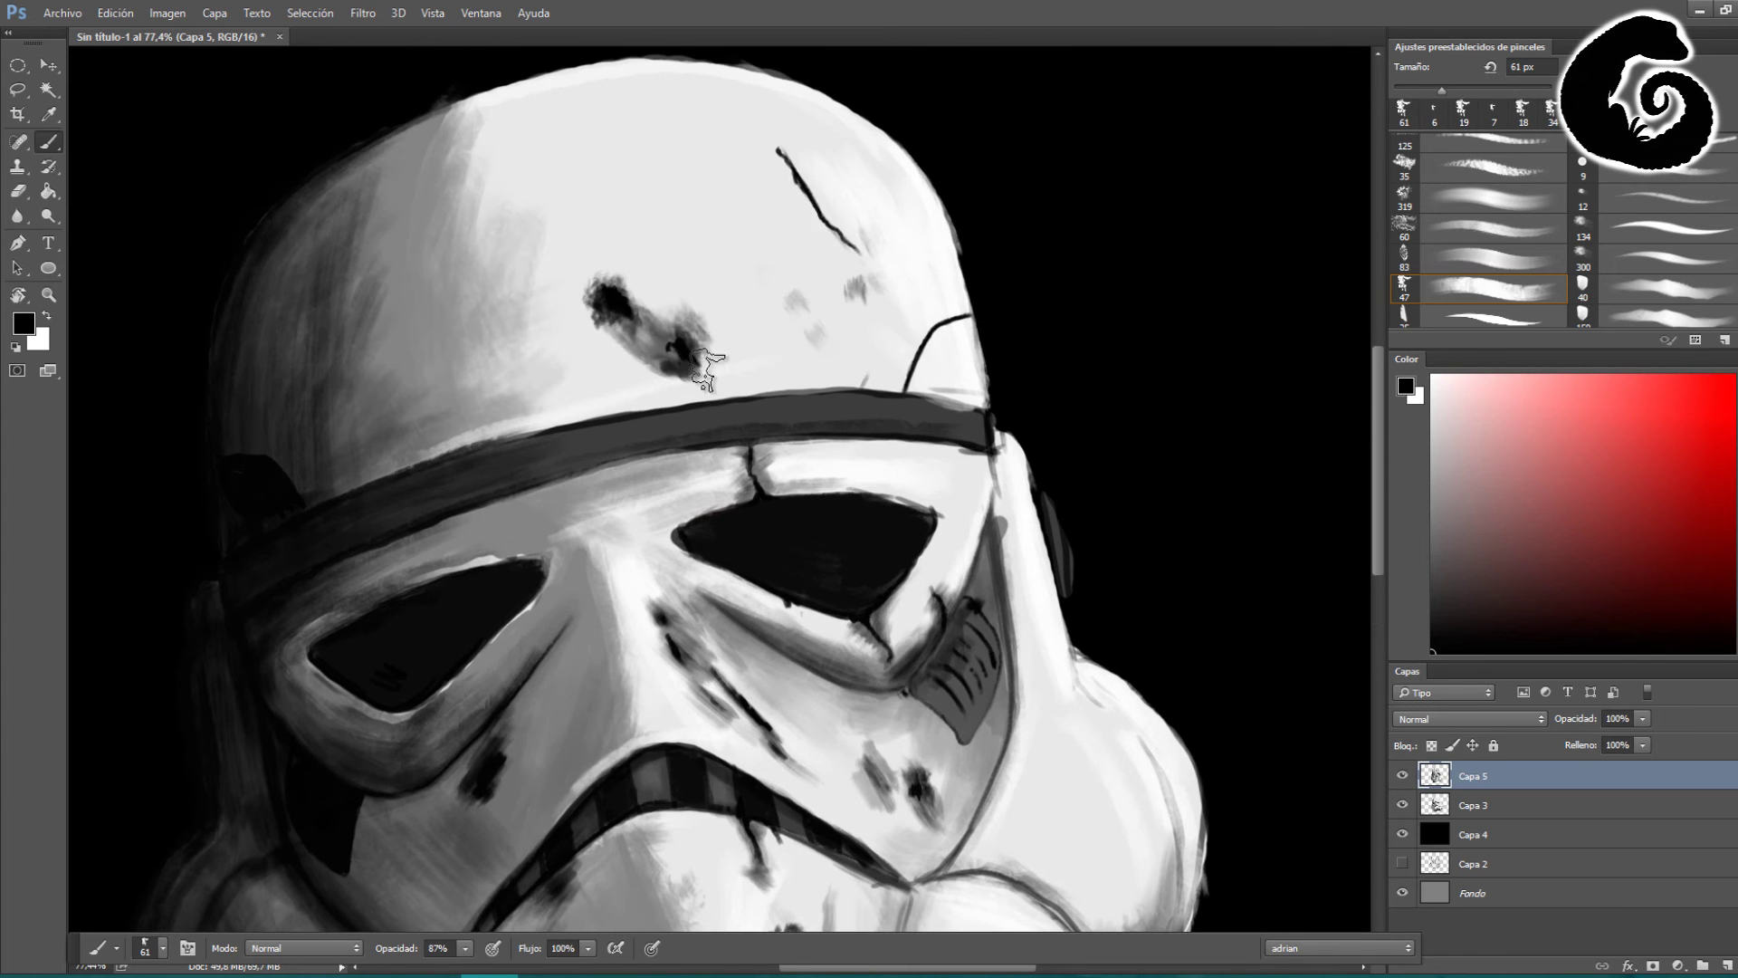
{"action": "left_click_drag", "start_coordinate": [783, 149], "coordinate": [851, 245]}
{"action": "left_click_drag", "start_coordinate": [959, 353], "coordinate": [951, 480]}
{"action": "left_click_drag", "start_coordinate": [815, 688], "coordinate": [932, 661]}
{"action": "left_click_drag", "start_coordinate": [933, 788], "coordinate": [837, 815]}
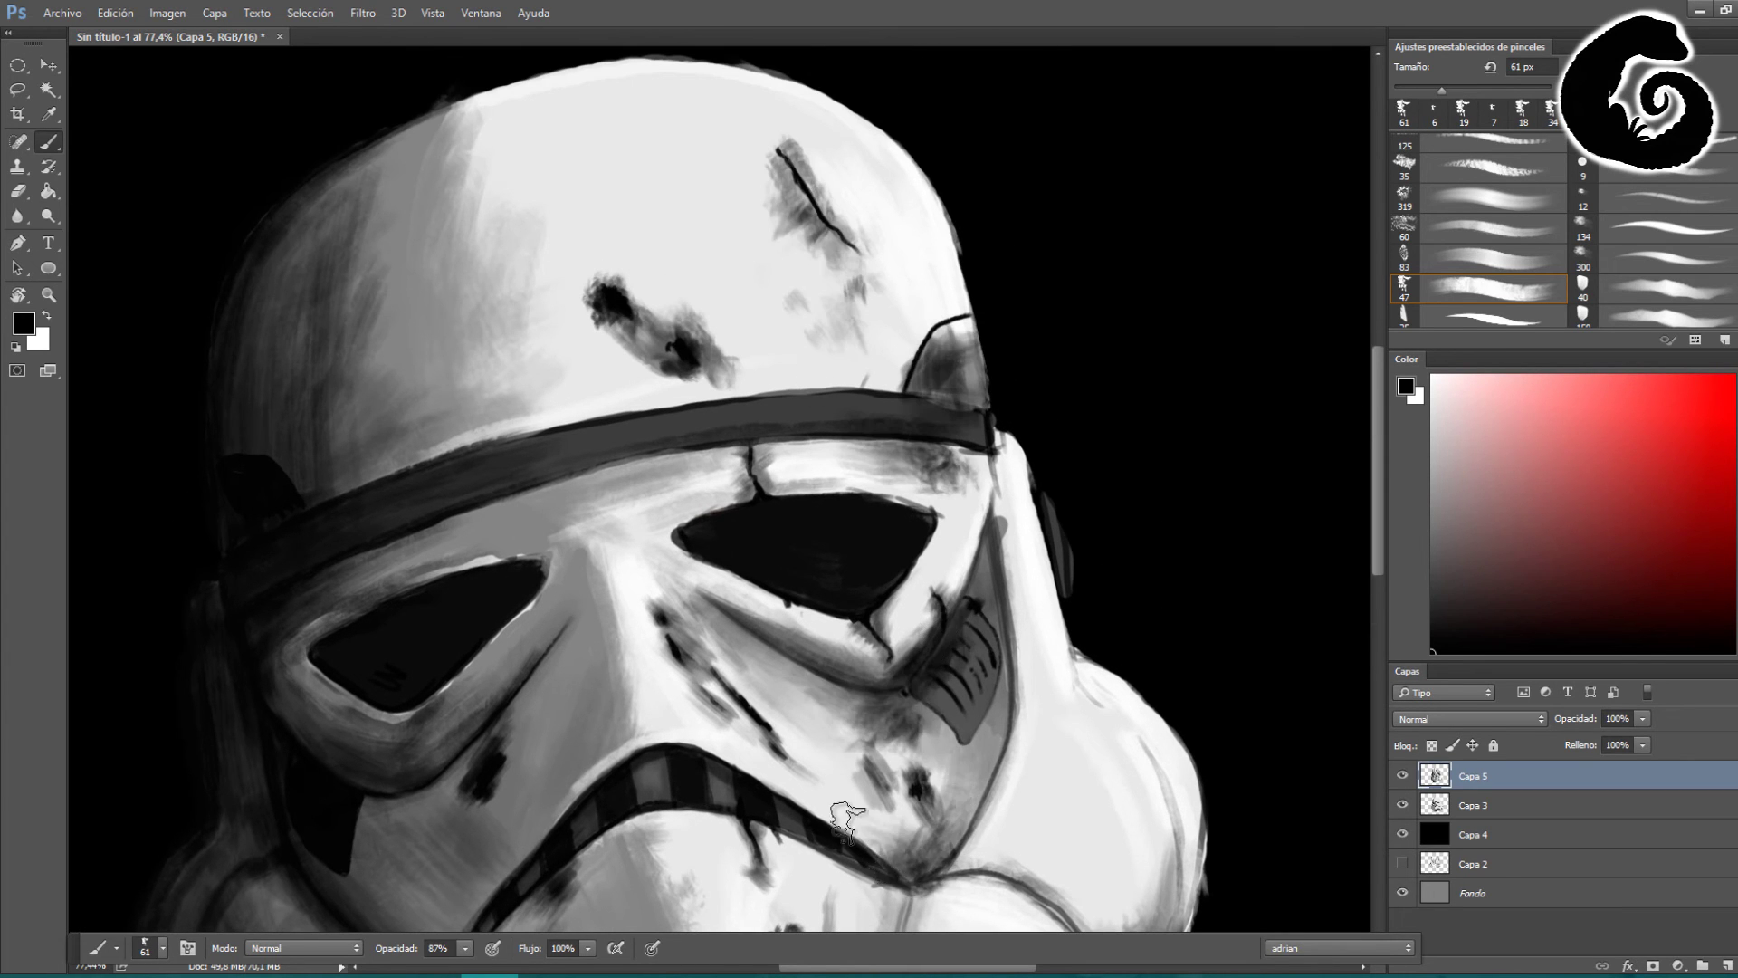
{"action": "left_click_drag", "start_coordinate": [299, 235], "coordinate": [426, 353]}
Step: Paint grey strokes inside the eyes, lightening the right-hand eye interior and the left eye's top-right
{"action": "left_click_drag", "start_coordinate": [326, 426], "coordinate": [416, 470]}
{"action": "left_click_drag", "start_coordinate": [815, 544], "coordinate": [905, 598]}
{"action": "left_click_drag", "start_coordinate": [771, 504], "coordinate": [815, 589]}
{"action": "left_click_drag", "start_coordinate": [702, 534], "coordinate": [905, 634]}
{"action": "scroll", "coordinate": [799, 584], "scroll_direction": "up", "scroll_amount": 1}
{"action": "left_click_drag", "start_coordinate": [720, 584], "coordinate": [778, 616]}
{"action": "mouse_move", "coordinate": [525, 598]}
{"action": "left_mouse_down"}
{"action": "mouse_move", "coordinate": [453, 683]}
{"action": "mouse_move", "coordinate": [521, 604]}
{"action": "left_mouse_up"}
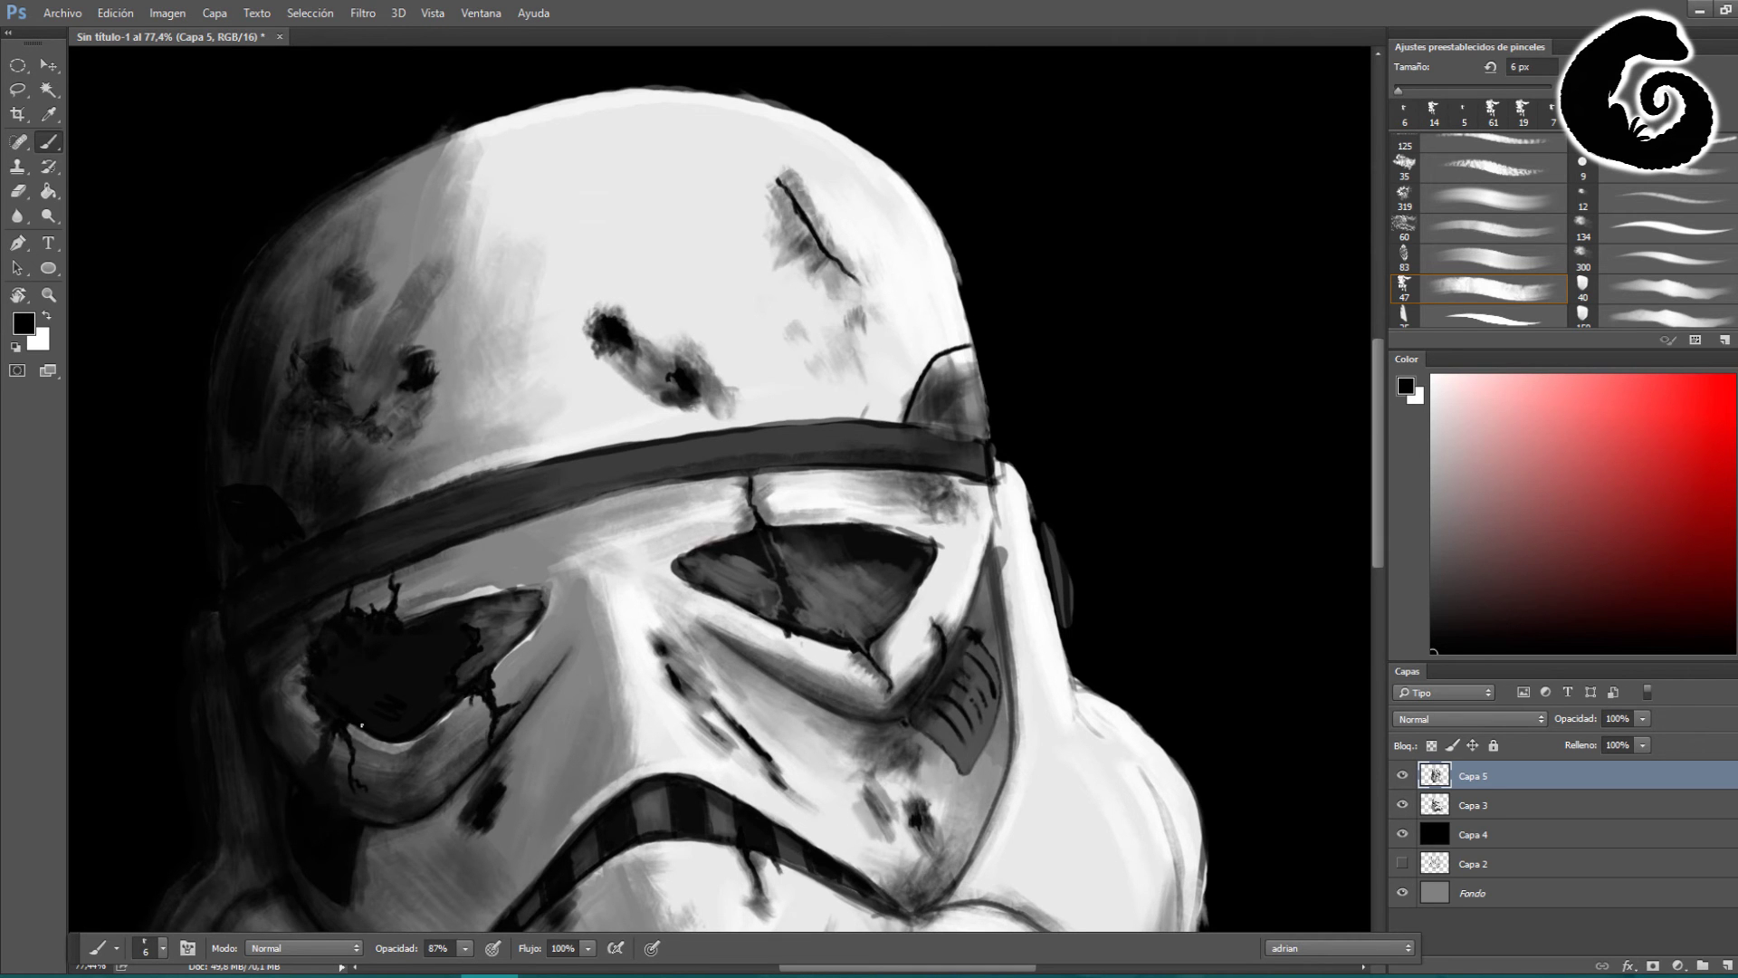
Step: Darken the left eye and cheek area and the lower-left side with a larger soft brush
{"action": "scroll", "coordinate": [361, 724], "scroll_direction": "down", "scroll_amount": 5}
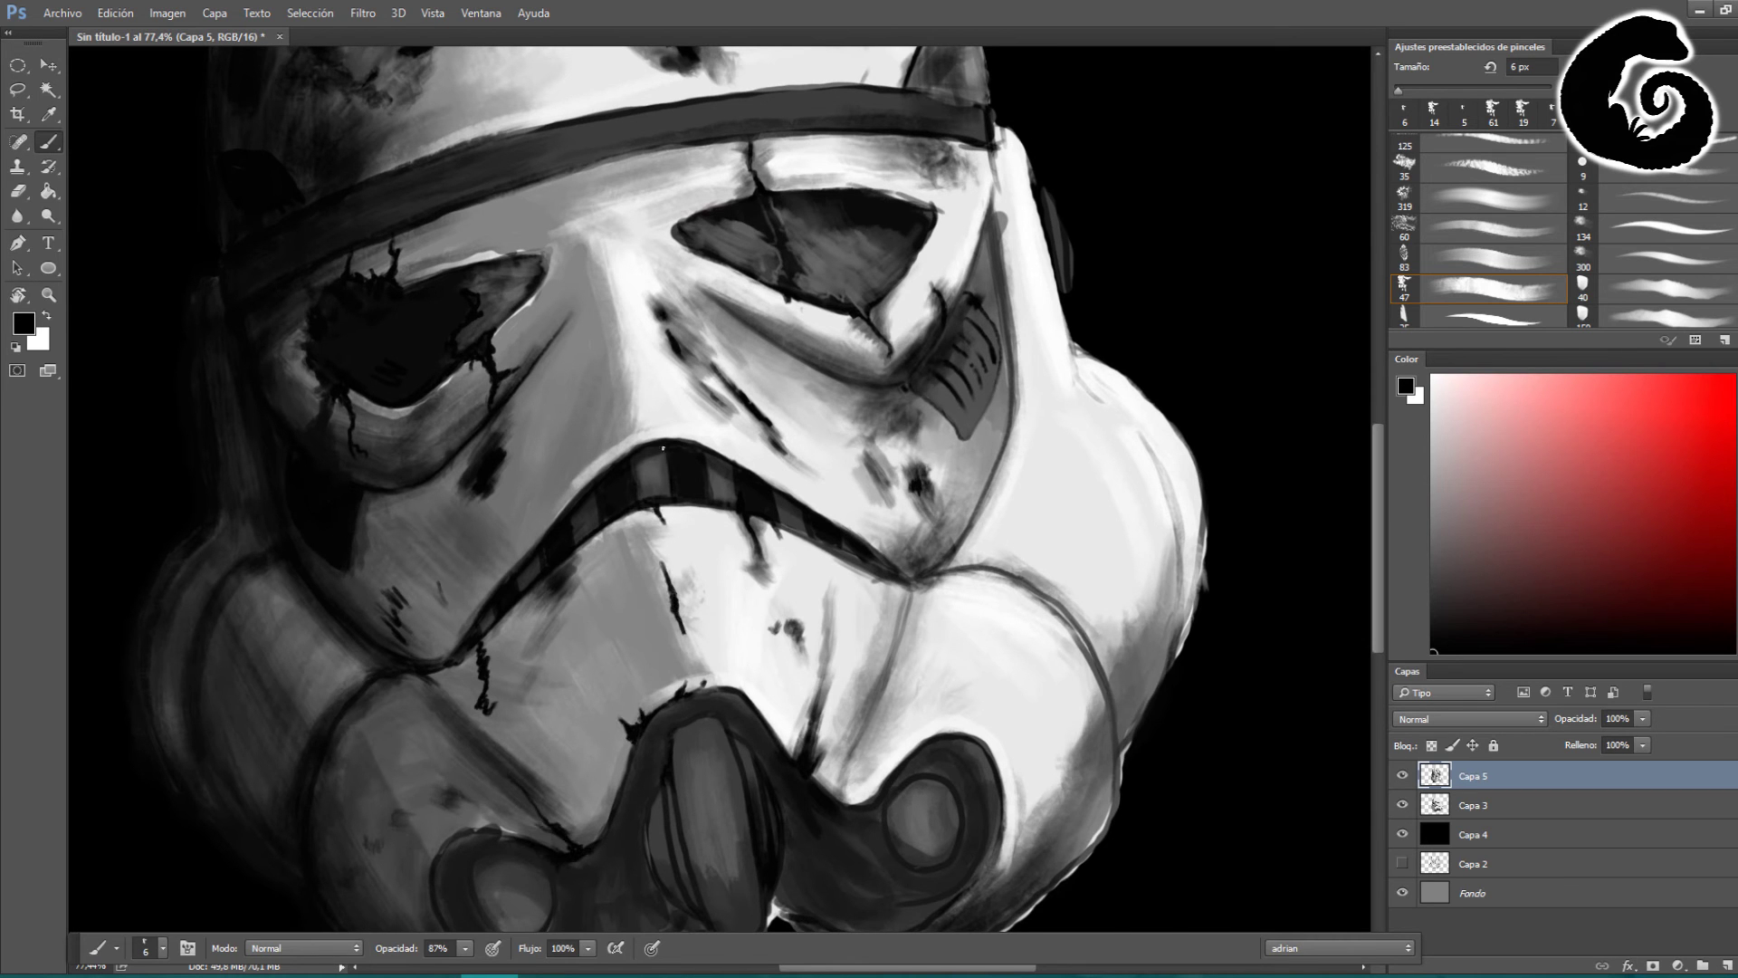
{"action": "left_click_drag", "start_coordinate": [658, 509], "coordinate": [669, 536]}
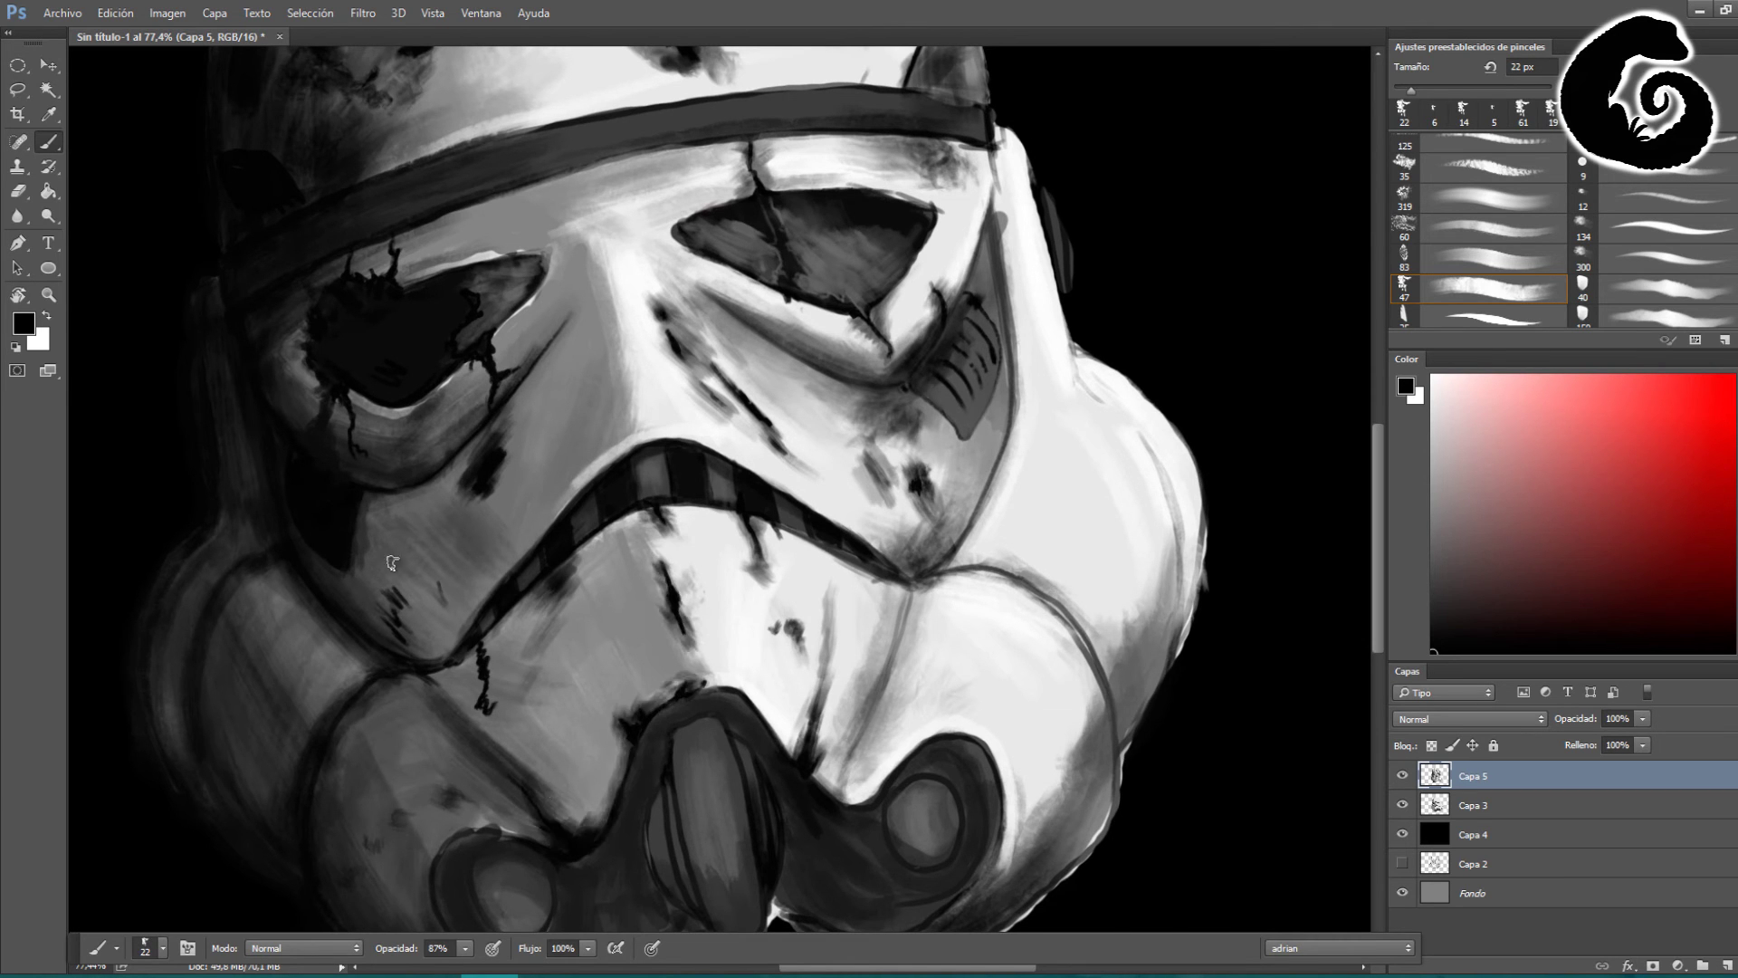
{"action": "left_click", "coordinate": [1460, 91]}
{"action": "left_click_drag", "start_coordinate": [507, 471], "coordinate": [362, 589]}
{"action": "mouse_move", "coordinate": [453, 236]}
{"action": "left_mouse_down"}
{"action": "mouse_move", "coordinate": [433, 611]}
{"action": "mouse_move", "coordinate": [543, 691]}
{"action": "mouse_move", "coordinate": [317, 582]}
{"action": "left_mouse_up"}
{"action": "scroll", "coordinate": [299, 634], "scroll_direction": "down", "scroll_amount": 2}
{"action": "left_click_drag", "start_coordinate": [276, 656], "coordinate": [181, 633]}
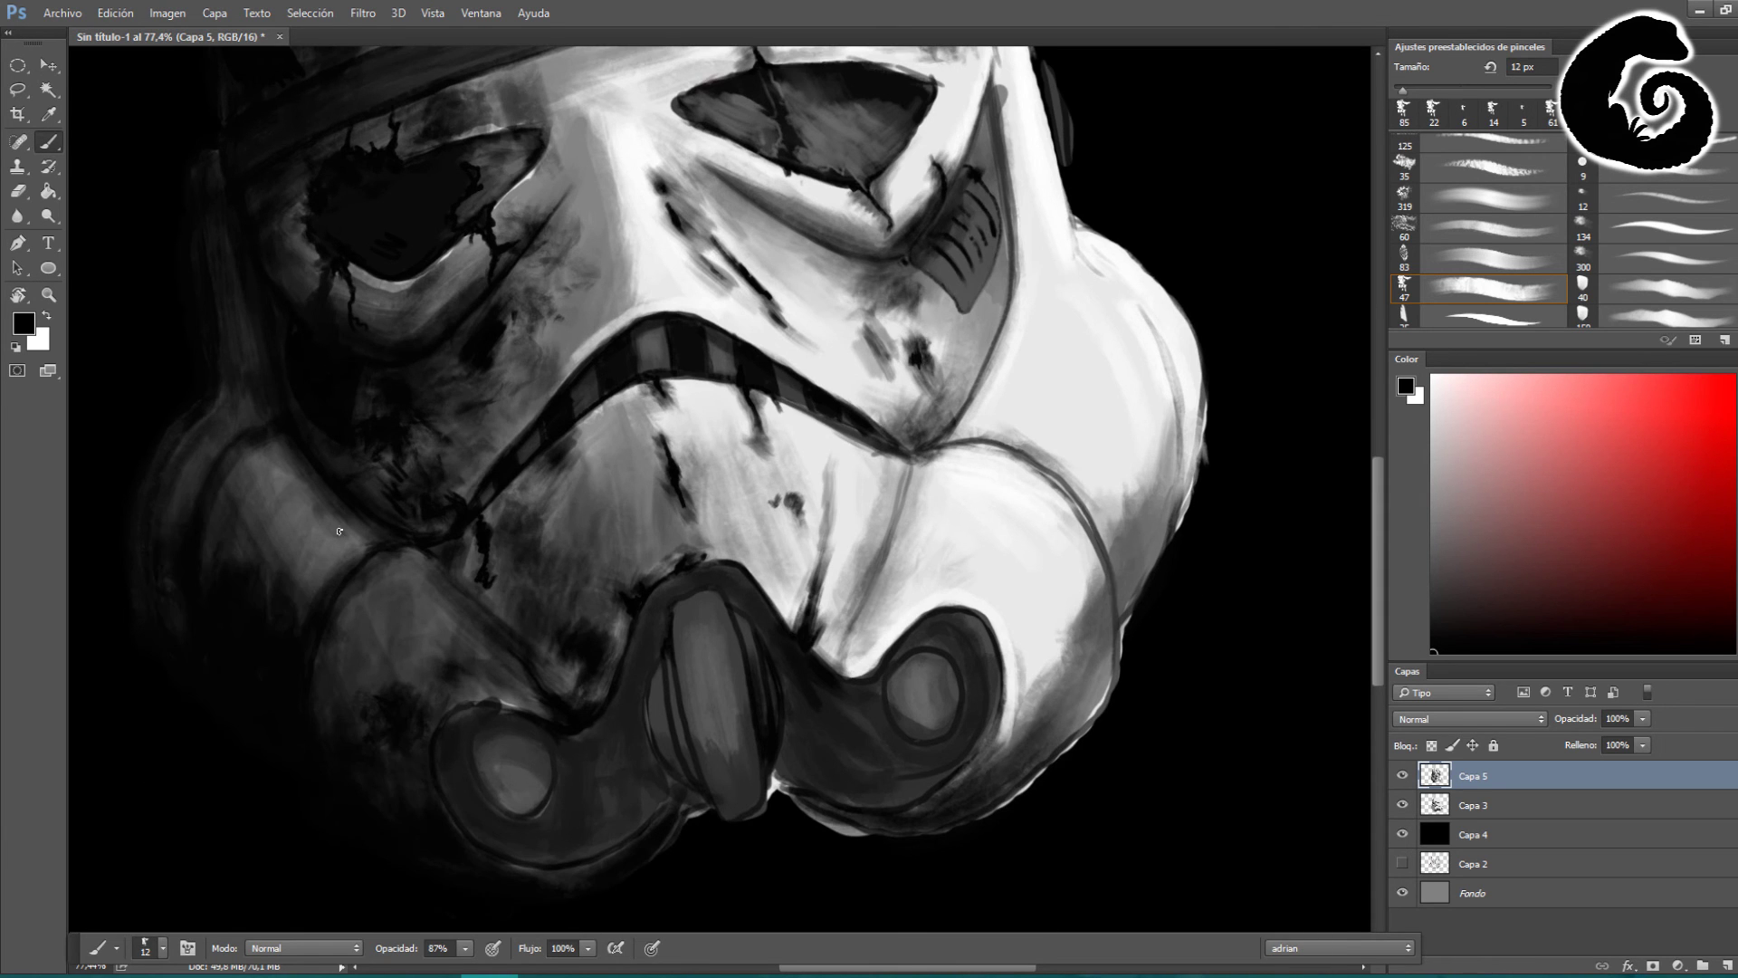
Step: Paint five dark diagonal vent stripes on the lower-left cheek
{"action": "left_click_drag", "start_coordinate": [310, 569], "coordinate": [346, 547]}
{"action": "left_click_drag", "start_coordinate": [291, 556], "coordinate": [328, 533]}
{"action": "left_click_drag", "start_coordinate": [273, 542], "coordinate": [314, 520]}
{"action": "left_click_drag", "start_coordinate": [258, 520], "coordinate": [294, 498]}
{"action": "left_click_drag", "start_coordinate": [246, 497], "coordinate": [273, 474]}
Step: Darken the lower mask and filter area with broad black strokes
{"action": "left_click_drag", "start_coordinate": [444, 768], "coordinate": [552, 815]}
{"action": "mouse_move", "coordinate": [675, 589]}
{"action": "left_mouse_down"}
{"action": "mouse_move", "coordinate": [624, 779]}
{"action": "mouse_move", "coordinate": [566, 837]}
{"action": "mouse_move", "coordinate": [661, 815]}
{"action": "left_mouse_up"}
{"action": "left_click_drag", "start_coordinate": [995, 453], "coordinate": [1050, 516]}
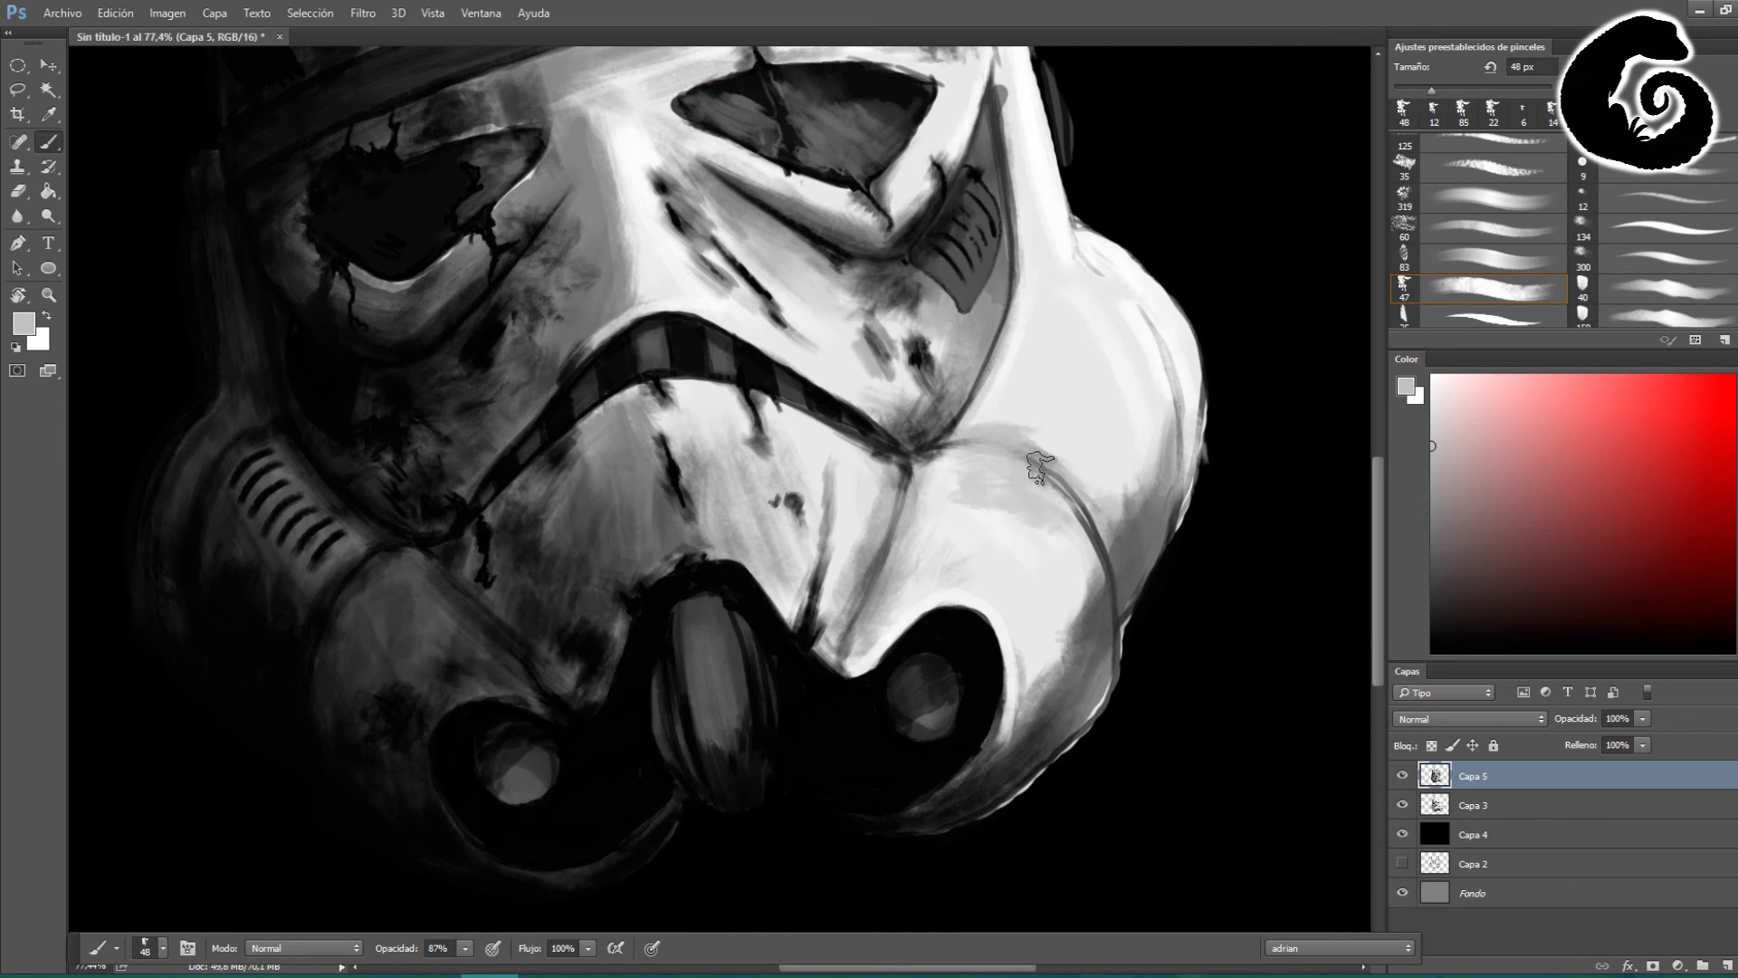
{"action": "scroll", "coordinate": [724, 489], "scroll_direction": "up", "scroll_amount": 5}
{"action": "left_click_drag", "start_coordinate": [1402, 90], "coordinate": [1464, 83]}
{"action": "scroll", "coordinate": [1048, 698], "scroll_direction": "down", "scroll_amount": 4}
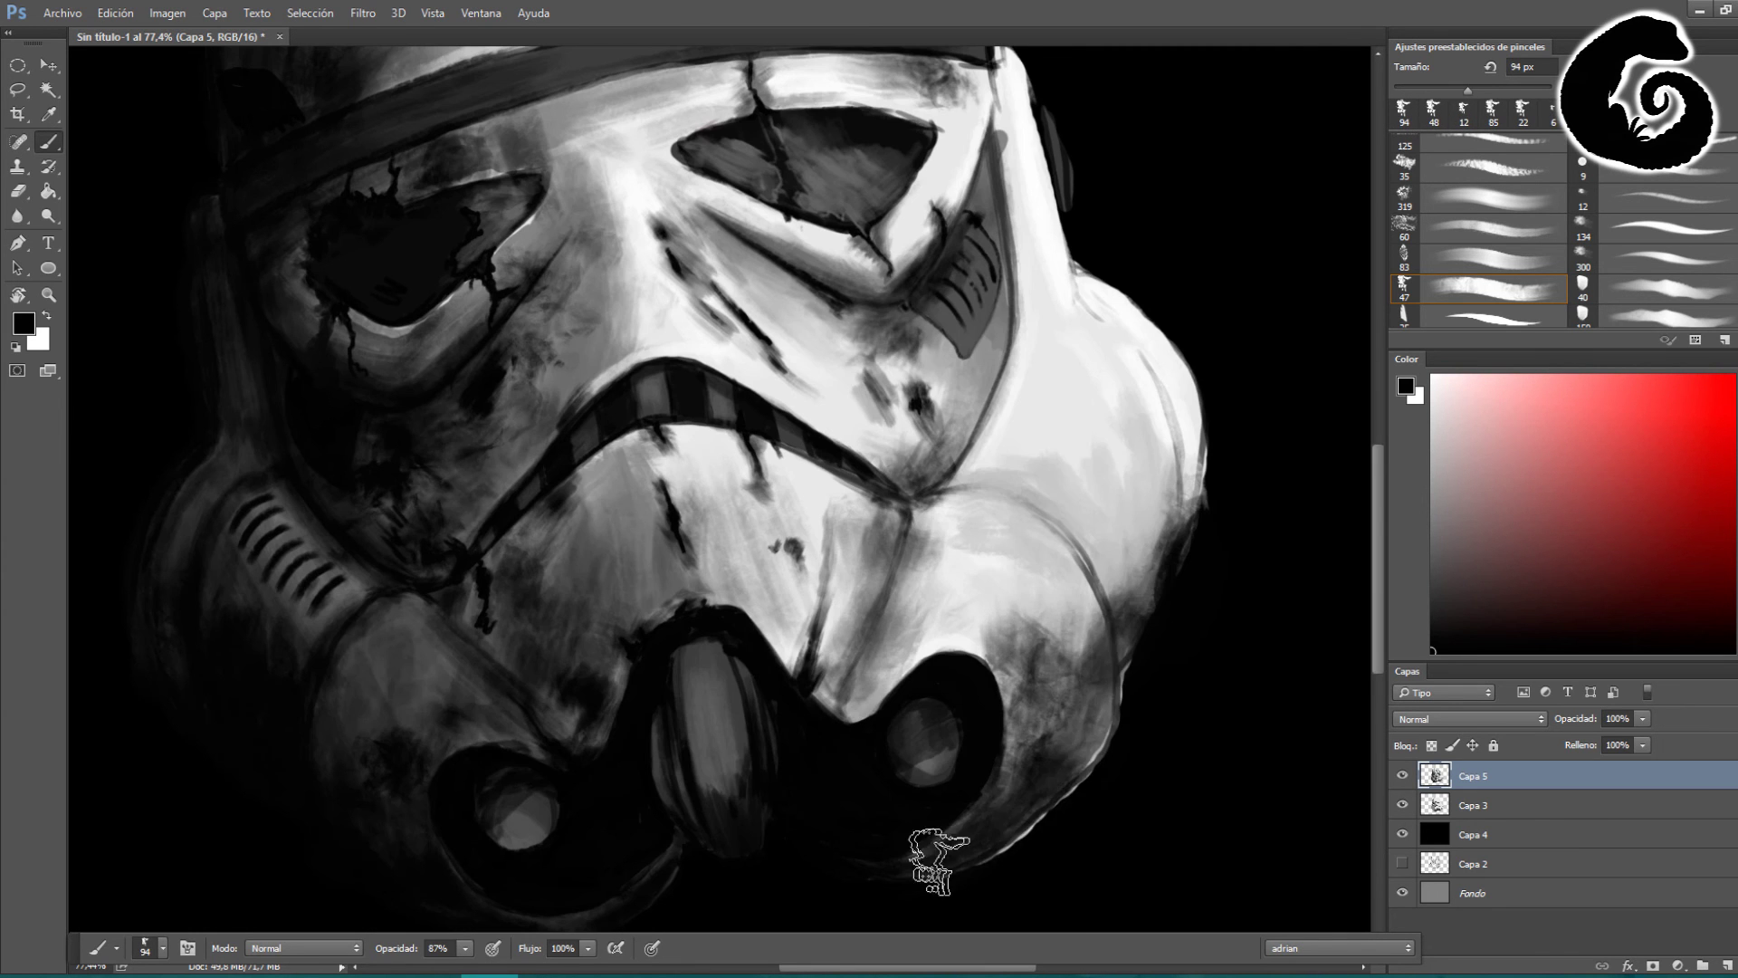
{"action": "scroll", "coordinate": [1355, 485], "scroll_direction": "up", "scroll_amount": 8}
{"action": "mouse_move", "coordinate": [272, 380]}
{"action": "left_mouse_down"}
{"action": "mouse_move", "coordinate": [458, 621]}
{"action": "mouse_move", "coordinate": [502, 394]}
{"action": "left_mouse_up"}
Step: Paint blue vent arcs on the right cheek and further blue strokes across the helmet
{"action": "scroll", "coordinate": [504, 394], "scroll_direction": "down", "scroll_amount": 5}
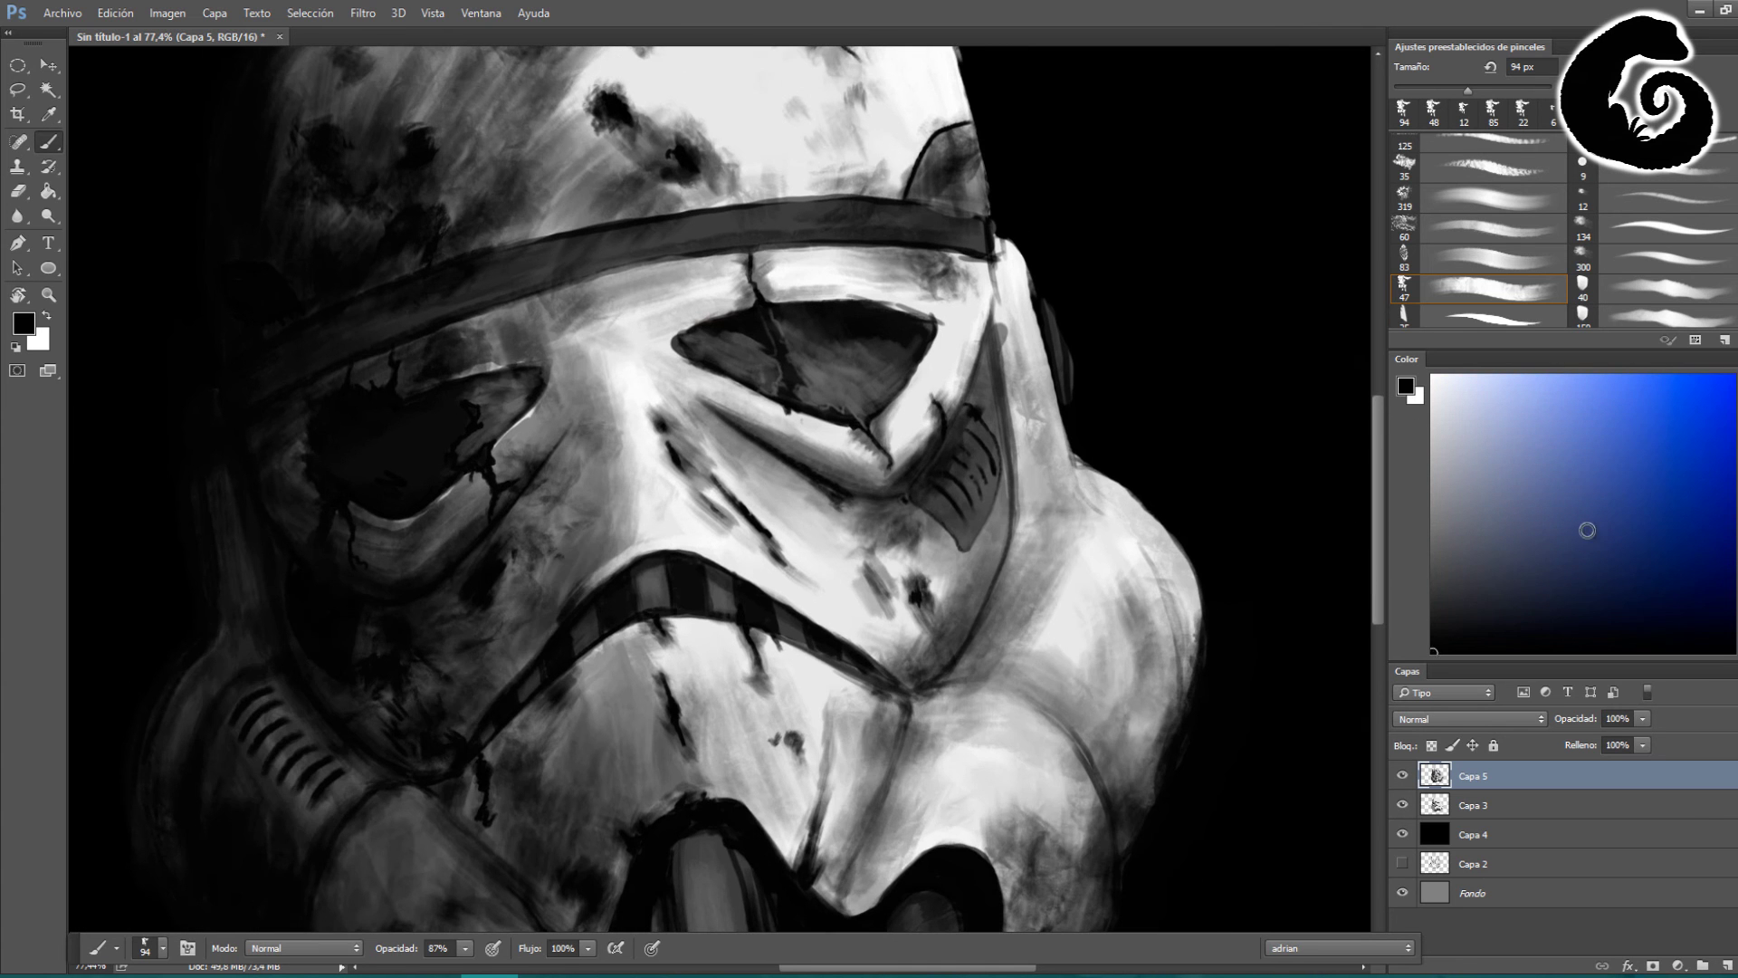
{"action": "left_click_drag", "start_coordinate": [989, 641], "coordinate": [1033, 656]}
{"action": "left_click_drag", "start_coordinate": [997, 623], "coordinate": [1046, 634]}
{"action": "left_click_drag", "start_coordinate": [1012, 590], "coordinate": [1055, 610]}
{"action": "left_click_drag", "start_coordinate": [1021, 568], "coordinate": [1060, 594]}
{"action": "left_click_drag", "start_coordinate": [1025, 546], "coordinate": [1067, 571]}
{"action": "left_click_drag", "start_coordinate": [892, 367], "coordinate": [688, 380]}
{"action": "scroll", "coordinate": [815, 362], "scroll_direction": "down", "scroll_amount": 2}
{"action": "mouse_move", "coordinate": [743, 290]}
{"action": "left_mouse_down"}
{"action": "mouse_move", "coordinate": [905, 363]}
{"action": "mouse_move", "coordinate": [679, 507]}
{"action": "left_mouse_up"}
{"action": "left_click_drag", "start_coordinate": [634, 363], "coordinate": [625, 510]}
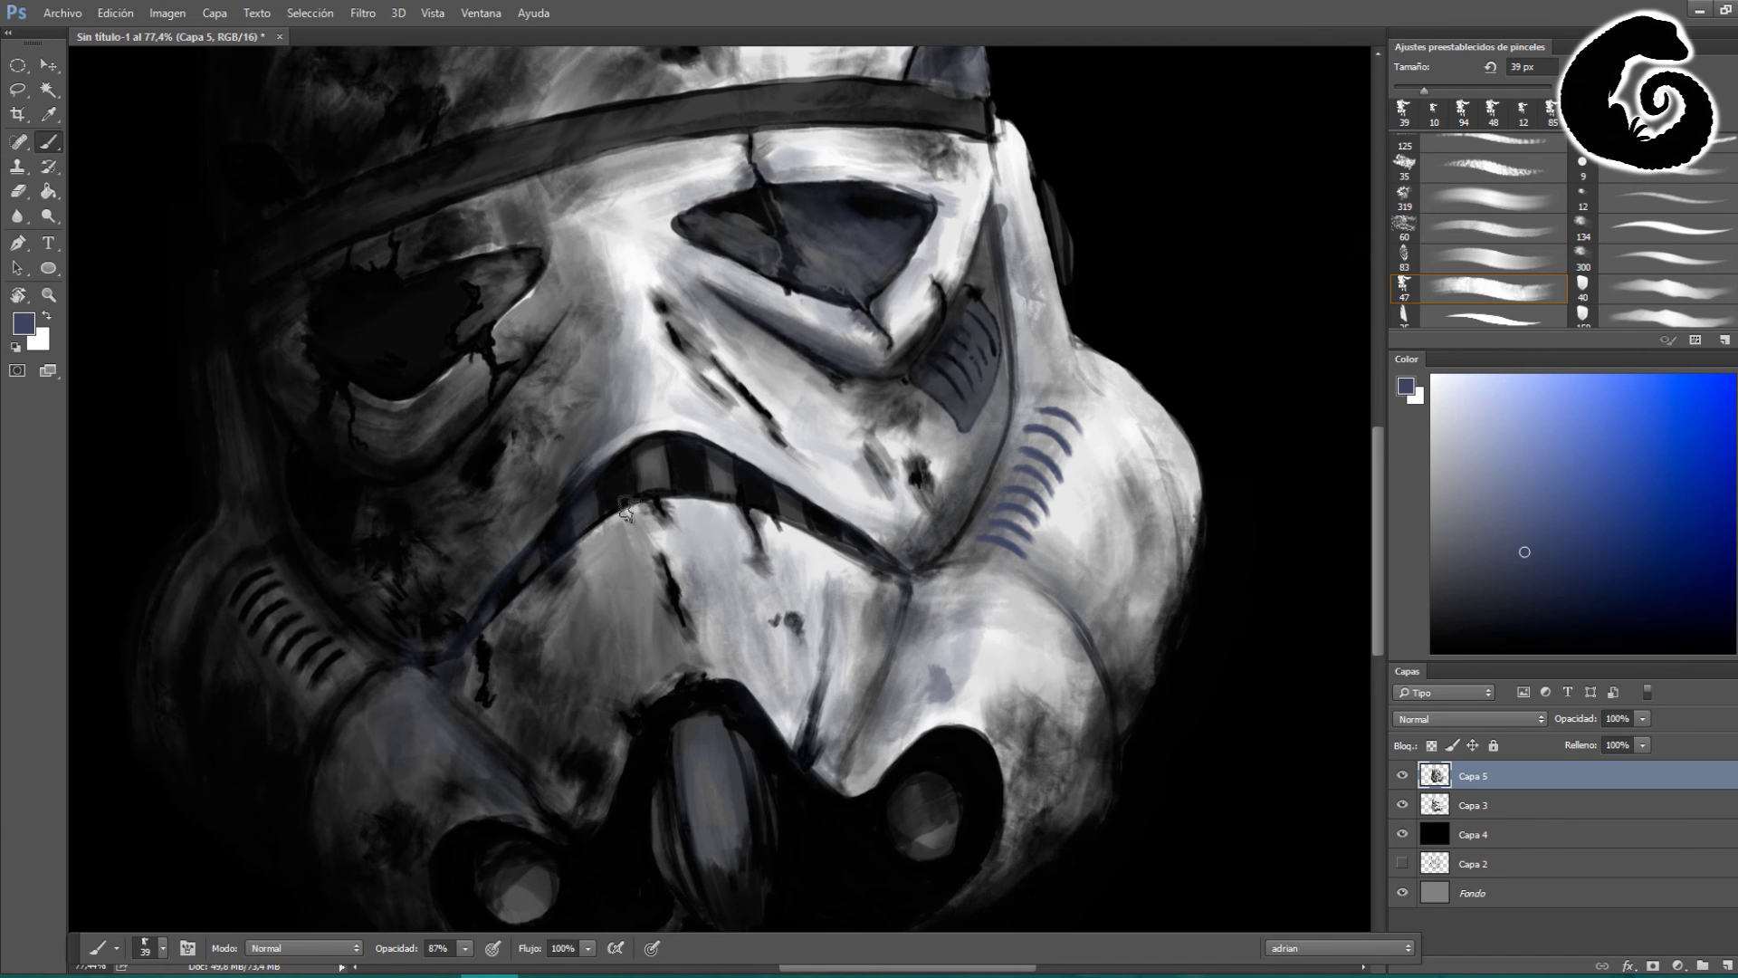
{"action": "scroll", "coordinate": [625, 510], "scroll_direction": "up", "scroll_amount": 5}
Step: Tint the middle of the helmet with a pale yellow stroke
{"action": "key", "text": "d"}
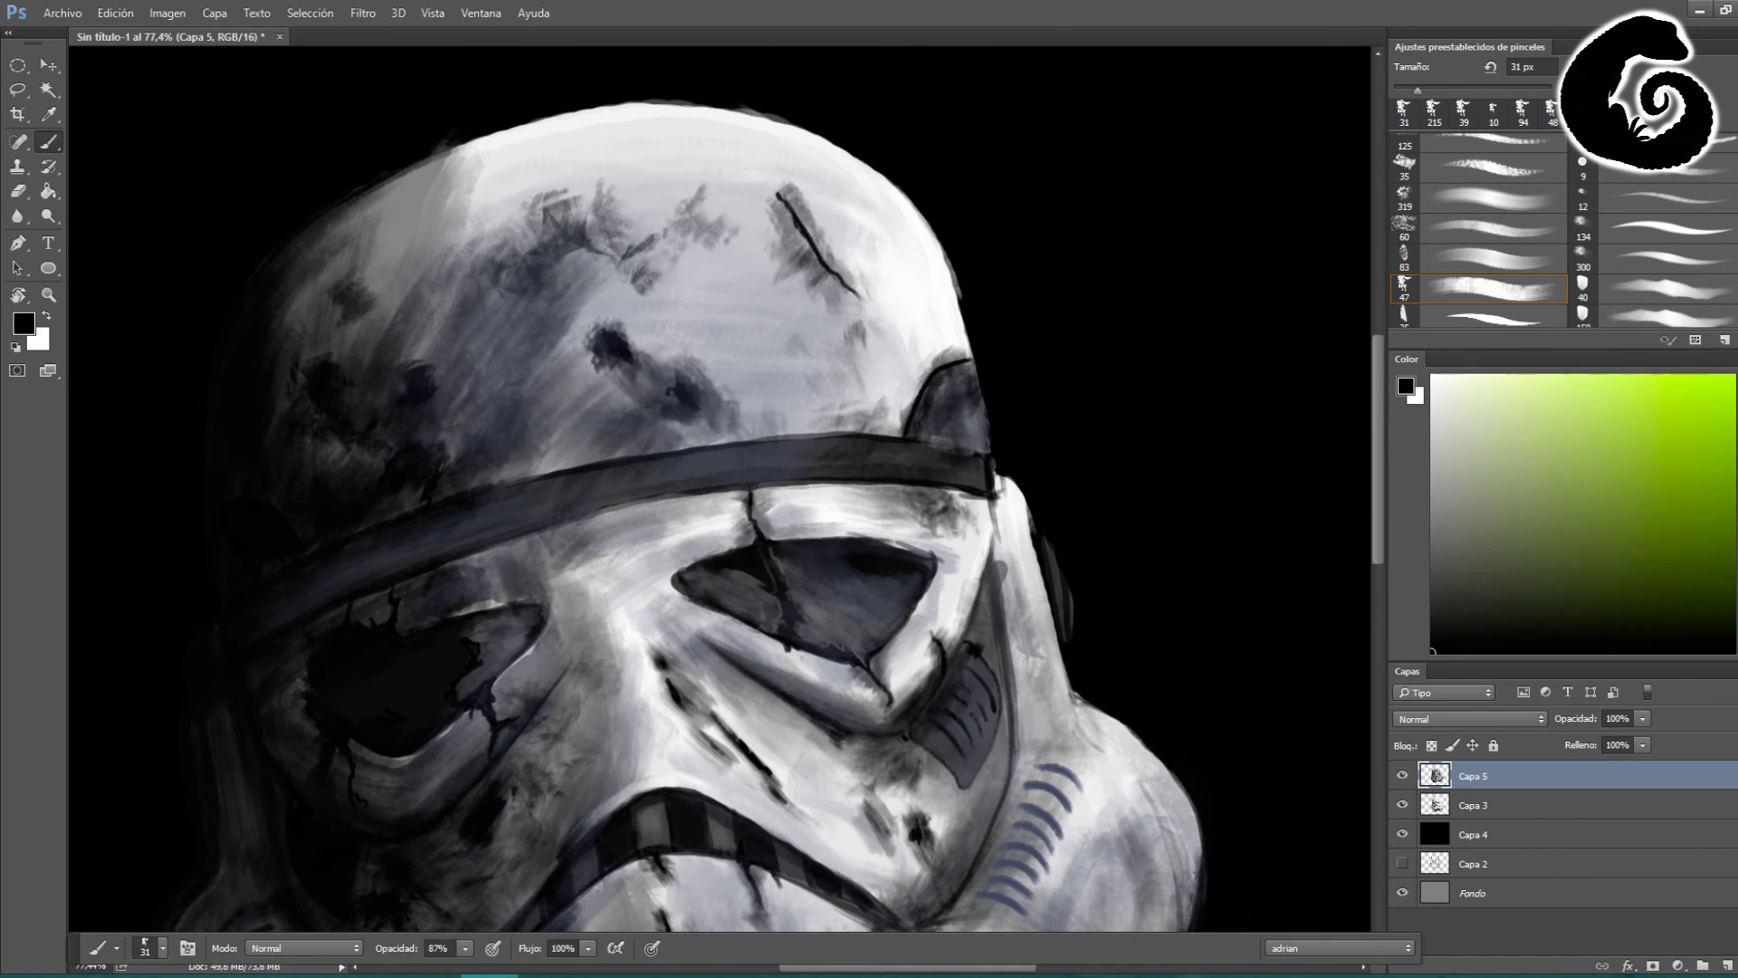
{"action": "left_click", "coordinate": [1543, 403]}
{"action": "left_click_drag", "start_coordinate": [408, 543], "coordinate": [769, 434]}
{"action": "scroll", "coordinate": [905, 543], "scroll_direction": "down", "scroll_amount": 3}
{"action": "scroll", "coordinate": [995, 815], "scroll_direction": "up", "scroll_amount": 2}
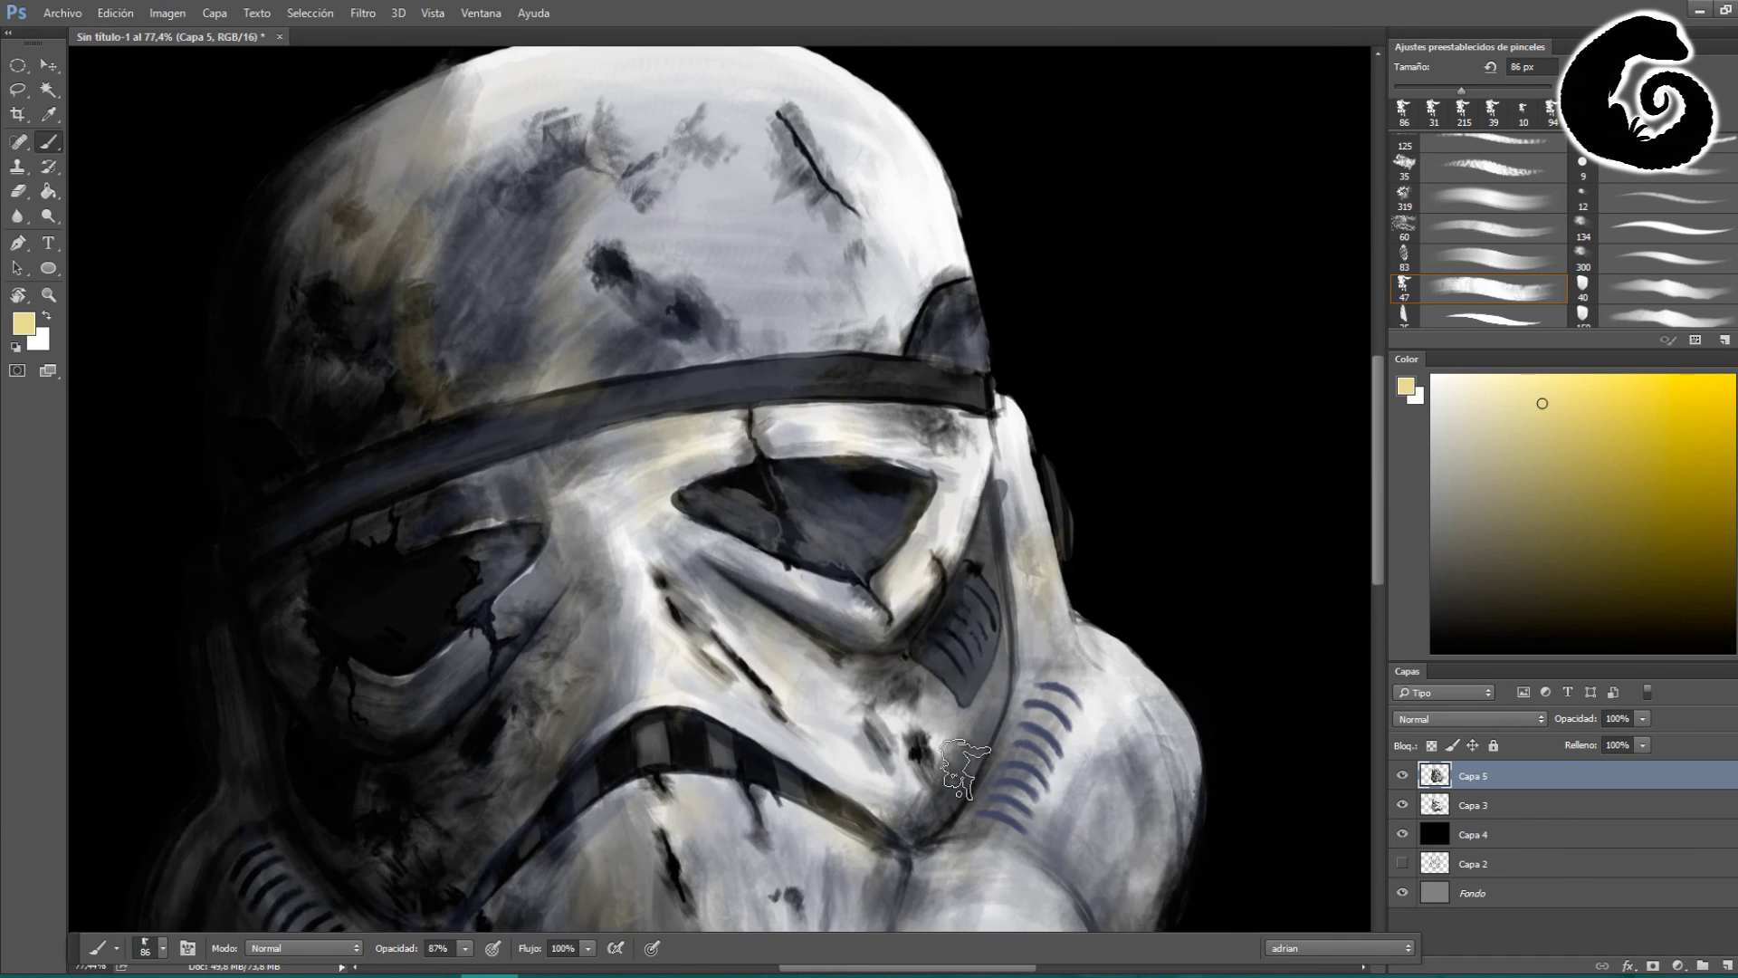
{"action": "scroll", "coordinate": [1339, 420], "scroll_direction": "down", "scroll_amount": 3}
{"action": "scroll", "coordinate": [1358, 504], "scroll_direction": "up", "scroll_amount": 4}
Step: Paint white highlights along the band, under the visor, the right edge and the cheek
{"action": "left_click", "coordinate": [1432, 375]}
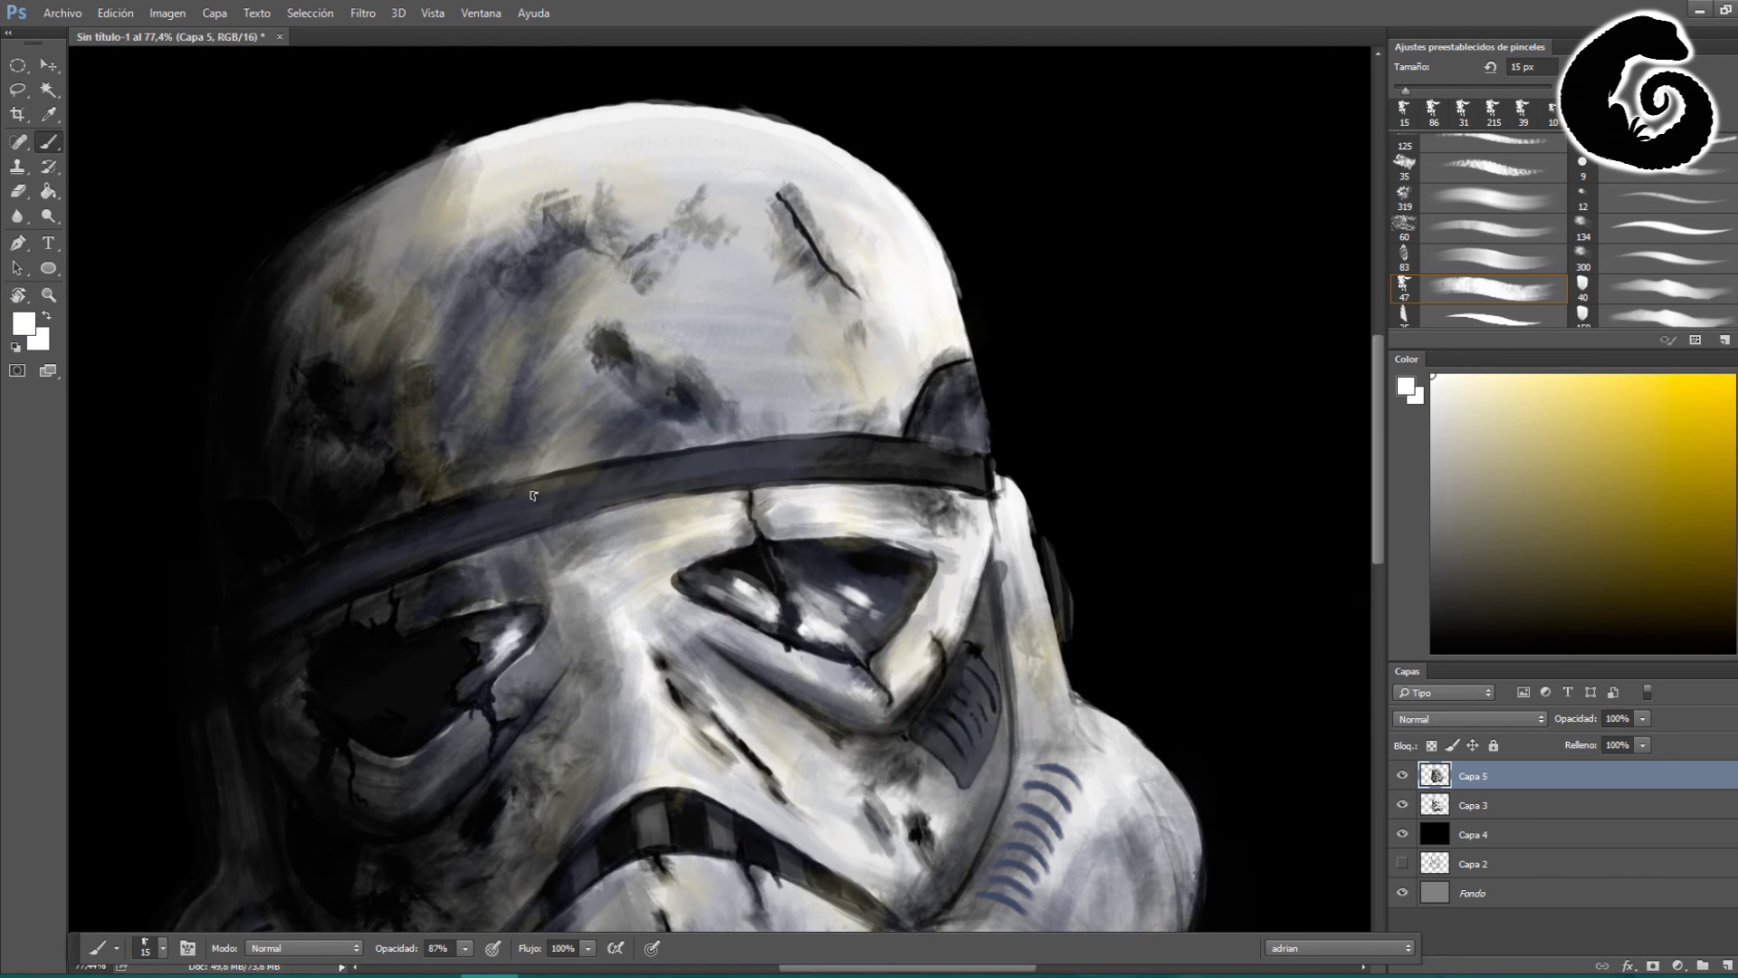
{"action": "left_click_drag", "start_coordinate": [533, 495], "coordinate": [923, 443]}
{"action": "left_click_drag", "start_coordinate": [778, 521], "coordinate": [914, 448]}
{"action": "left_click_drag", "start_coordinate": [675, 598], "coordinate": [878, 697]}
{"action": "left_click_drag", "start_coordinate": [915, 625], "coordinate": [969, 361]}
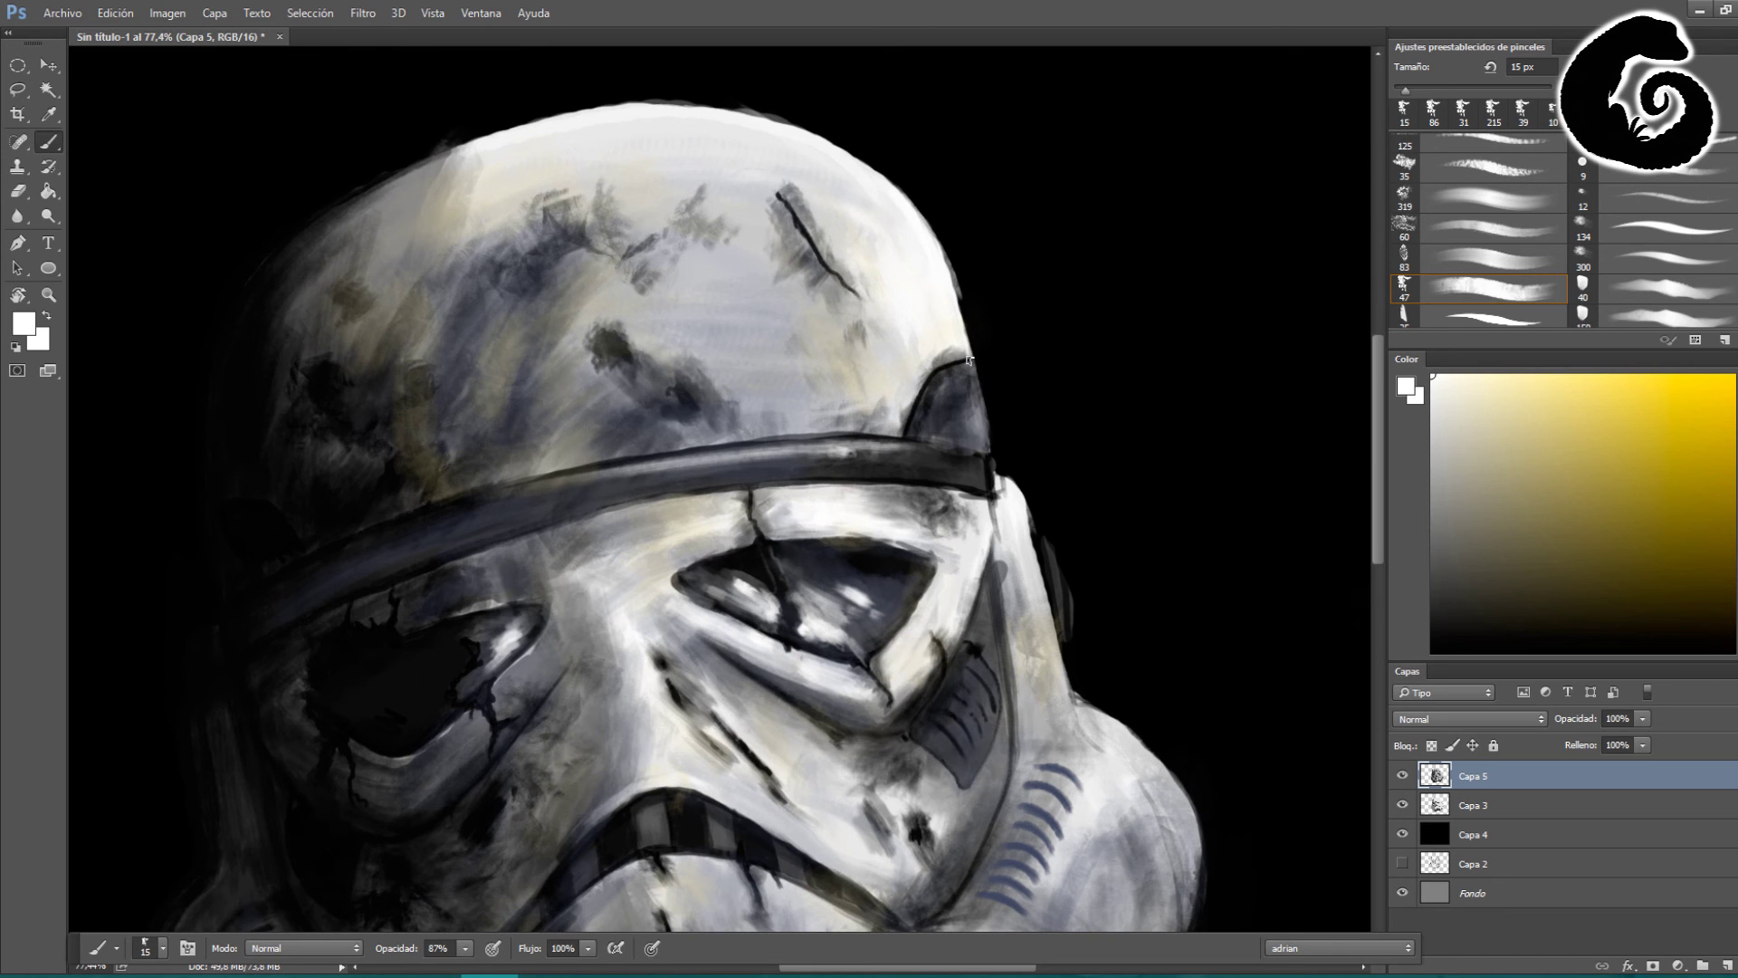
{"action": "left_click_drag", "start_coordinate": [989, 448], "coordinate": [1059, 652]}
{"action": "left_click_drag", "start_coordinate": [665, 774], "coordinate": [628, 615]}
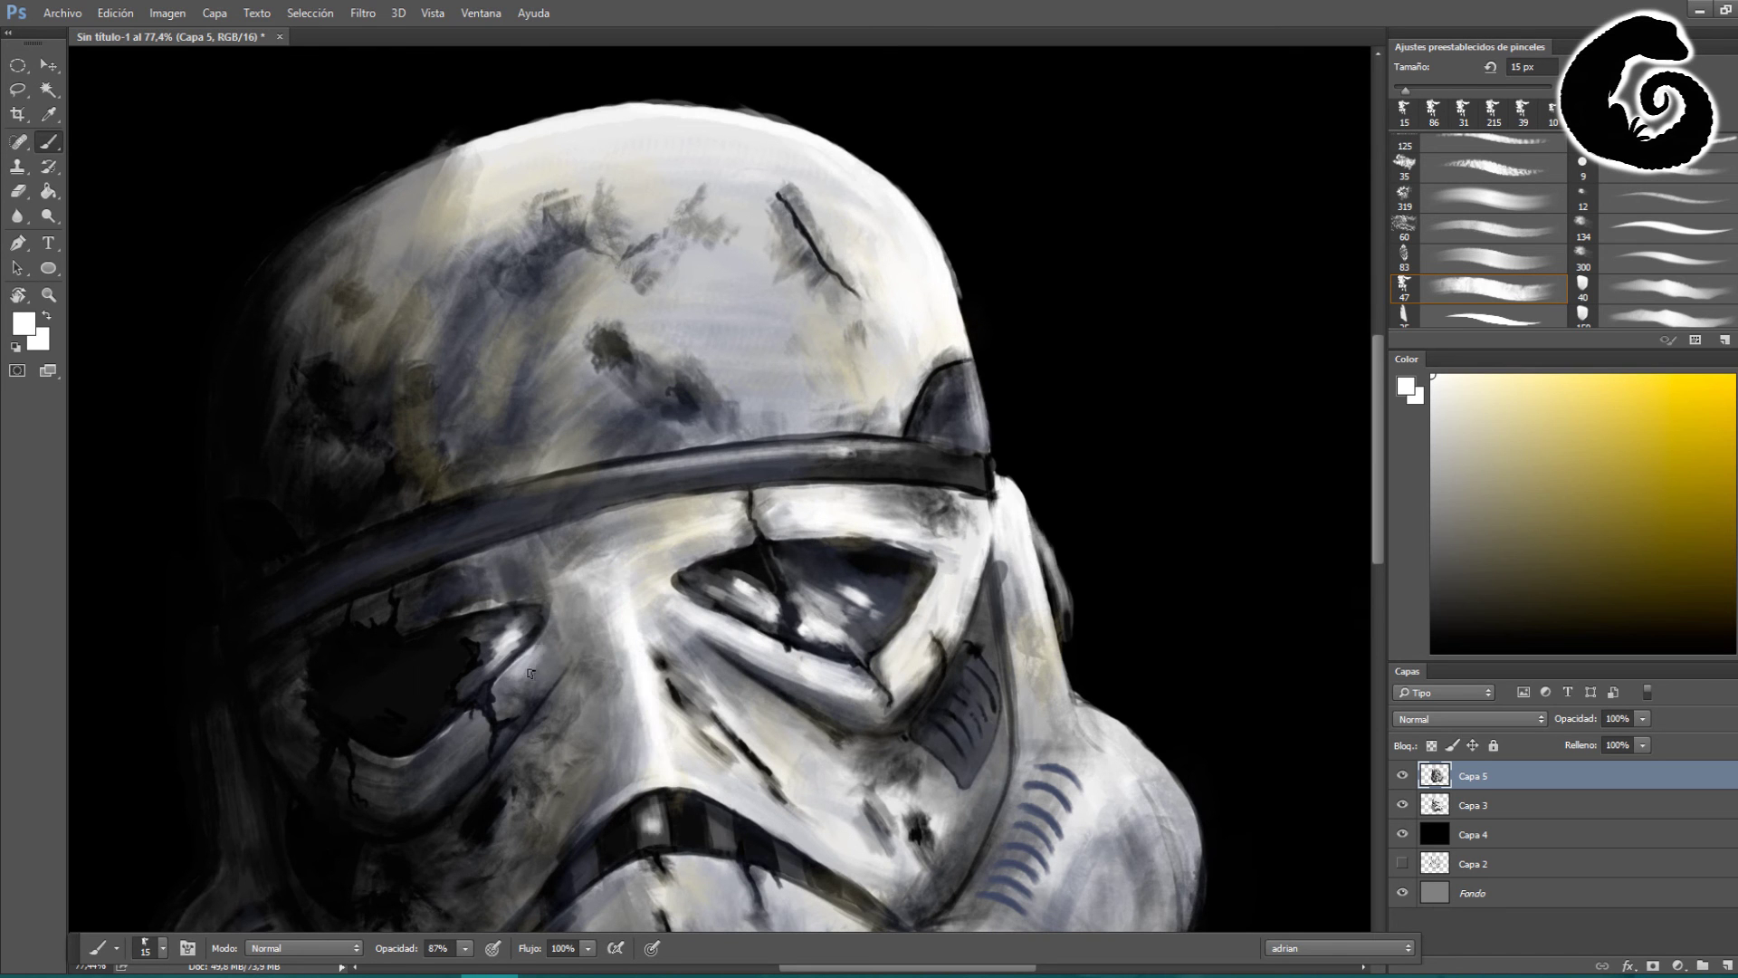
Step: Brighten the area below the visor and the cheek with a larger white brush
{"action": "scroll", "coordinate": [489, 679], "scroll_direction": "down", "scroll_amount": 1}
{"action": "scroll", "coordinate": [403, 692], "scroll_direction": "down", "scroll_amount": 4}
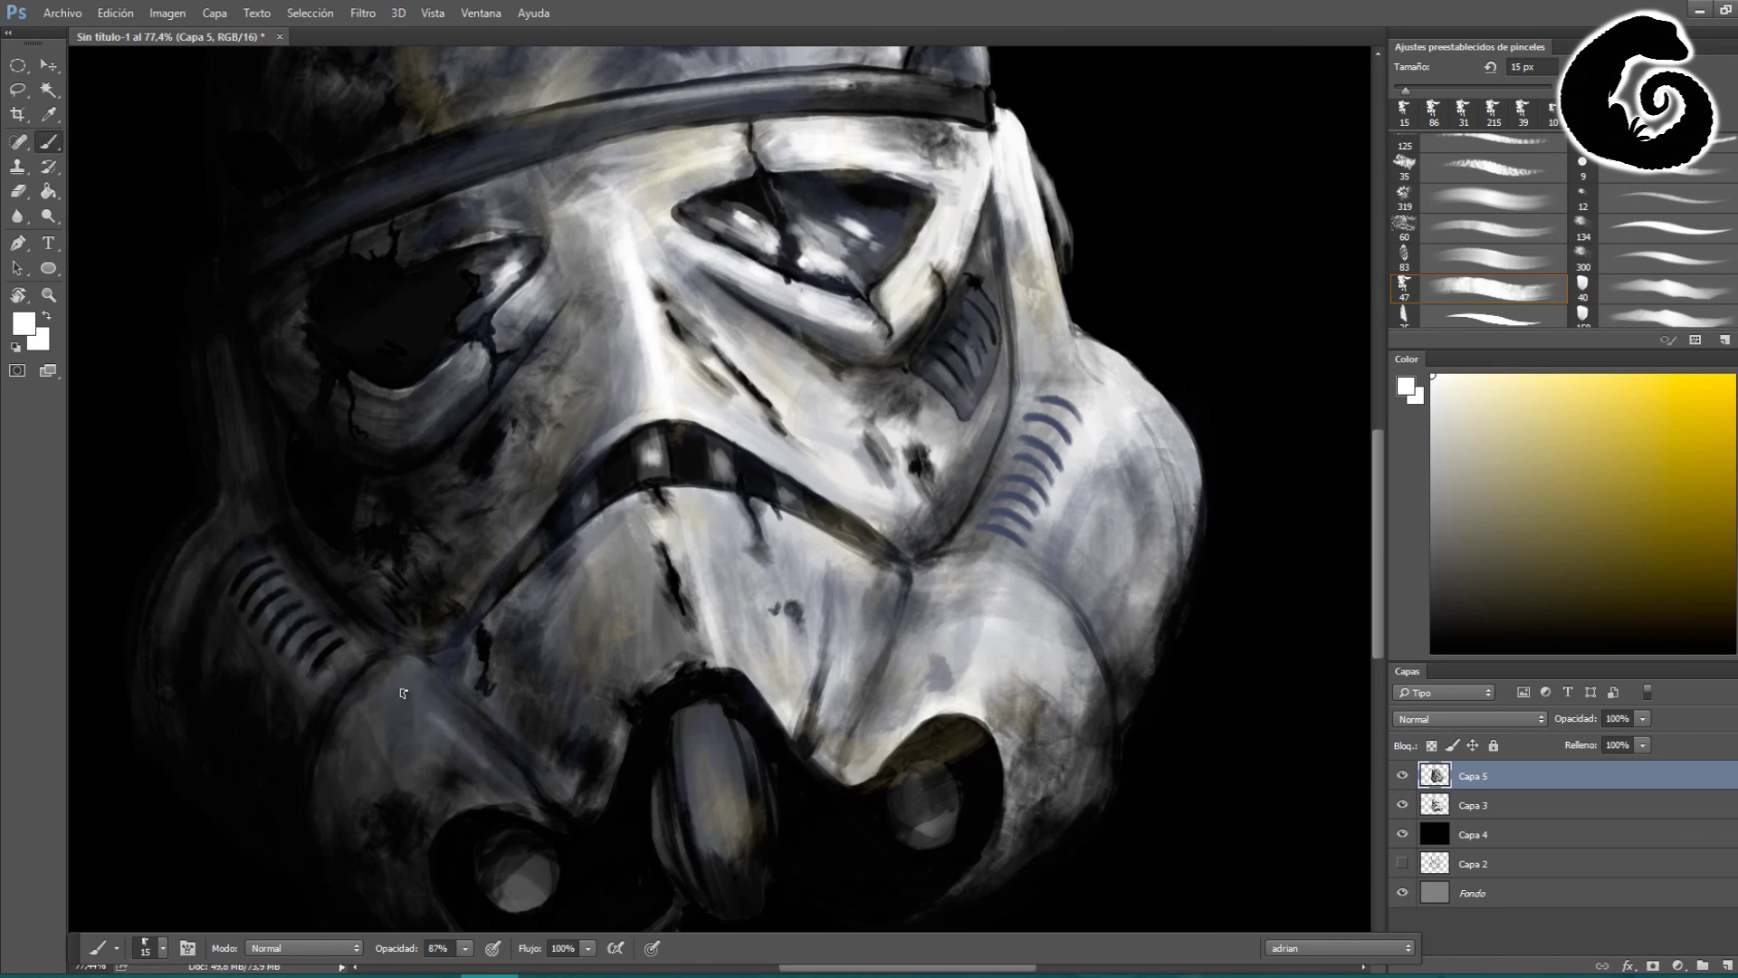
{"action": "left_click_drag", "start_coordinate": [1406, 90], "coordinate": [1451, 90]}
{"action": "left_click_drag", "start_coordinate": [1077, 480], "coordinate": [715, 588]}
{"action": "left_click_drag", "start_coordinate": [588, 263], "coordinate": [616, 580]}
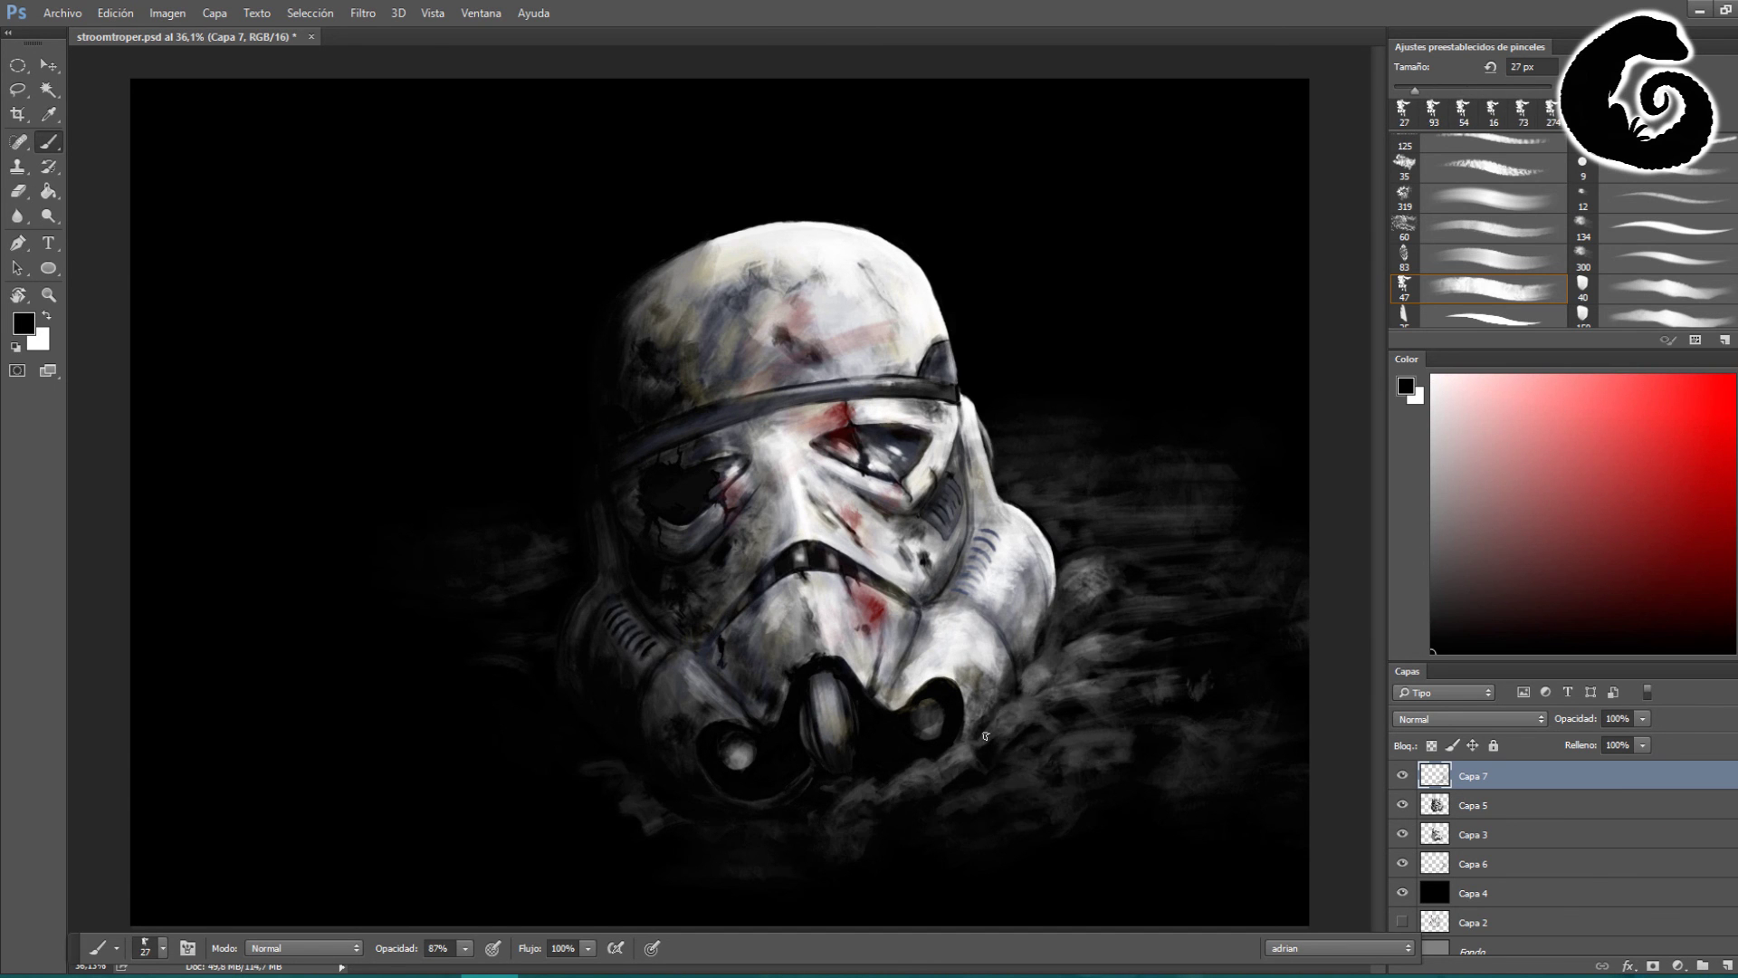
Step: Darken the helmet band and right smoke, then add Hue/Saturation and Brightness/Contrast adjustments
{"action": "left_click_drag", "start_coordinate": [826, 392], "coordinate": [625, 455]}
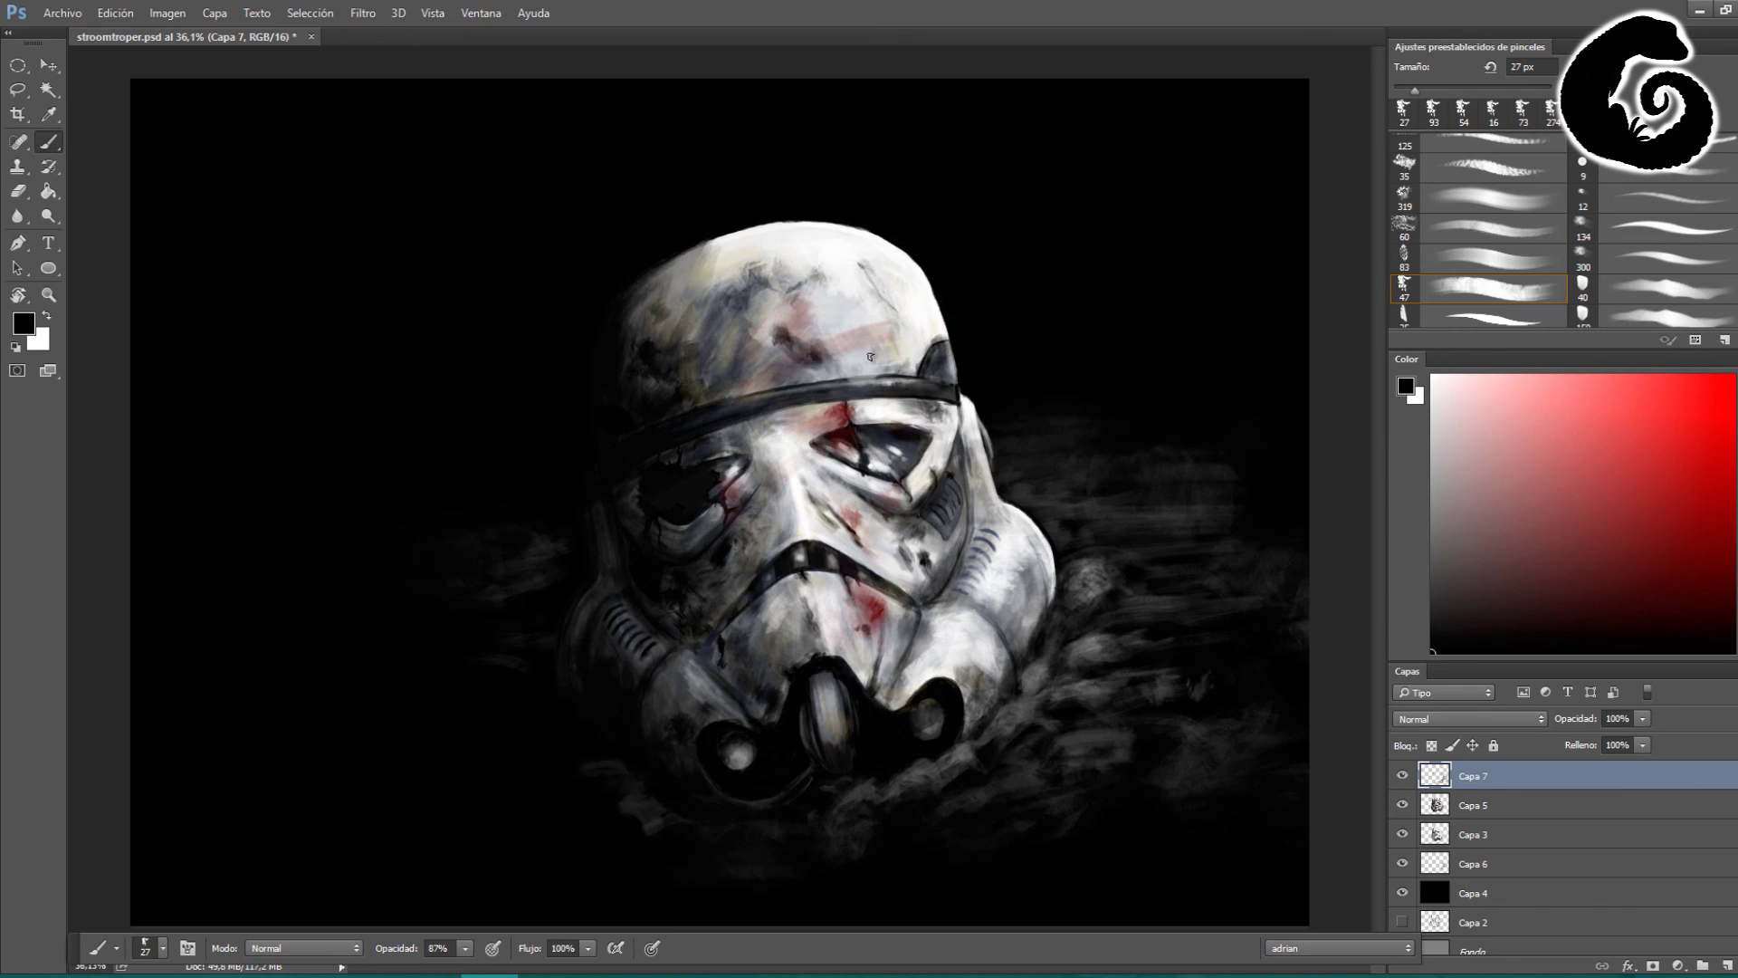
{"action": "left_click_drag", "start_coordinate": [1139, 568], "coordinate": [1030, 440]}
{"action": "left_click", "coordinate": [1677, 966]}
{"action": "left_click", "coordinate": [1617, 652]}
{"action": "mouse_move", "coordinate": [1412, 789]}
{"action": "left_mouse_down"}
{"action": "mouse_move", "coordinate": [1556, 790]}
{"action": "mouse_move", "coordinate": [1313, 790]}
{"action": "left_mouse_up"}
{"action": "left_click_drag", "start_coordinate": [1435, 768], "coordinate": [1455, 737]}
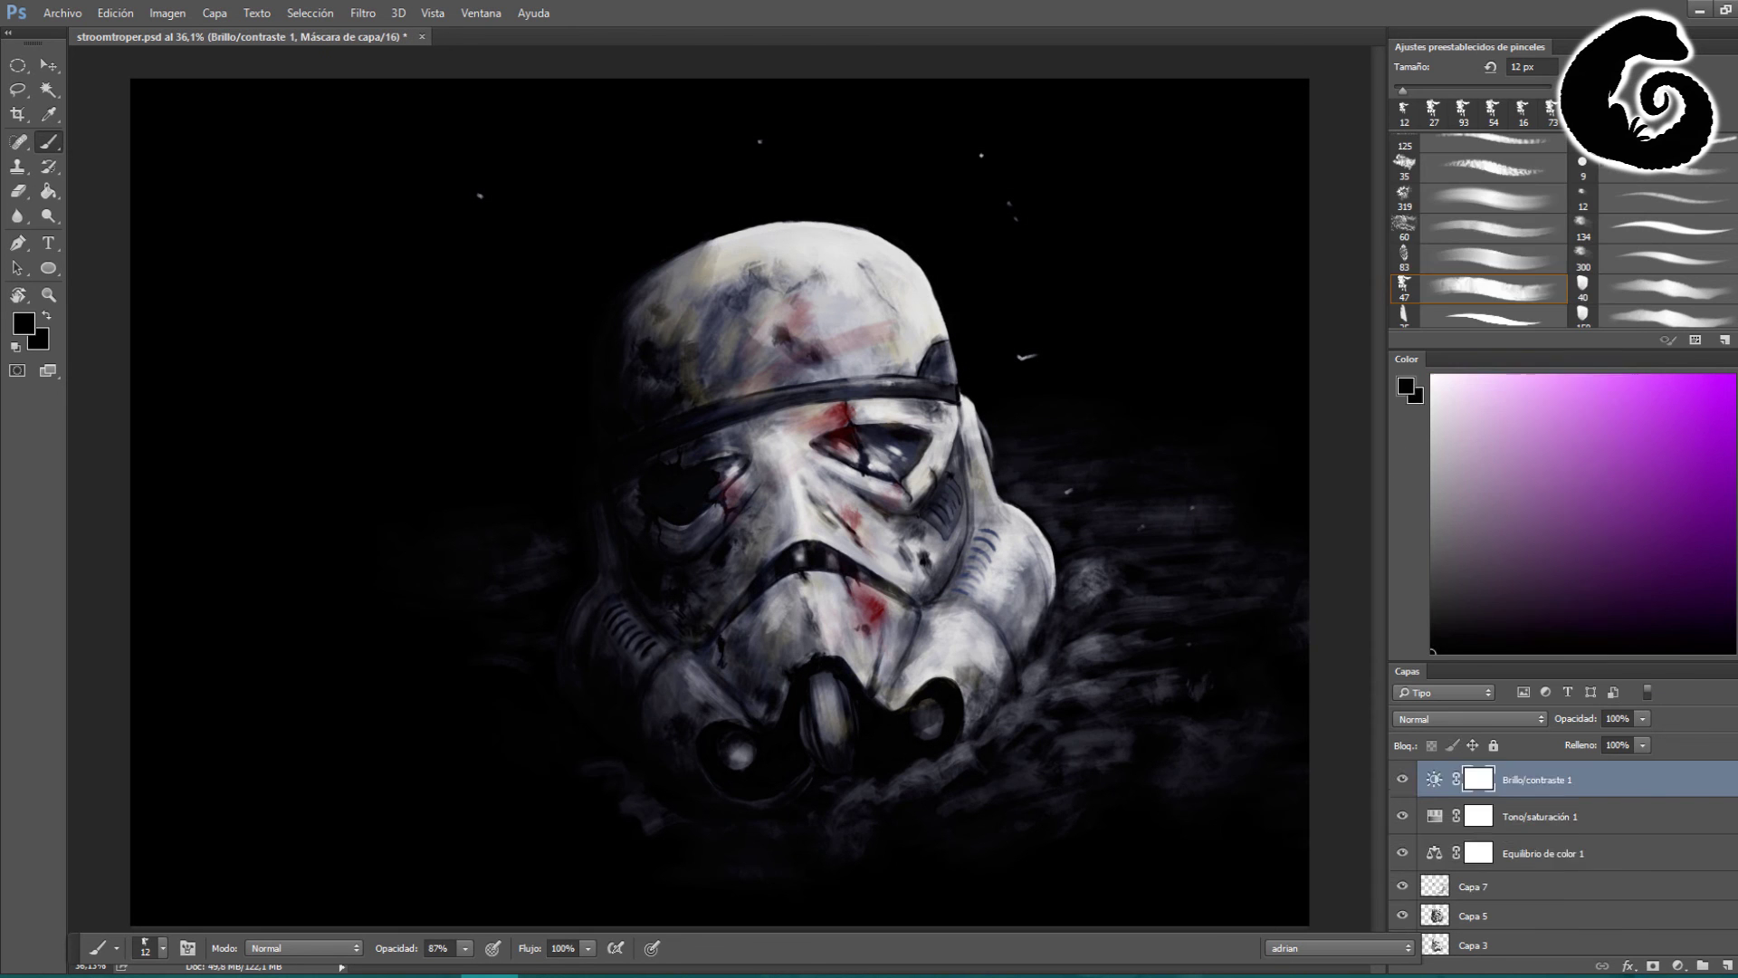
Step: Merge visible layers into a new layer and dodge the helmet top and right-side smoke
{"action": "key", "text": "ctrl+shift+alt+e"}
{"action": "key", "text": "o"}
{"action": "left_click_drag", "start_coordinate": [888, 250], "coordinate": [875, 263]}
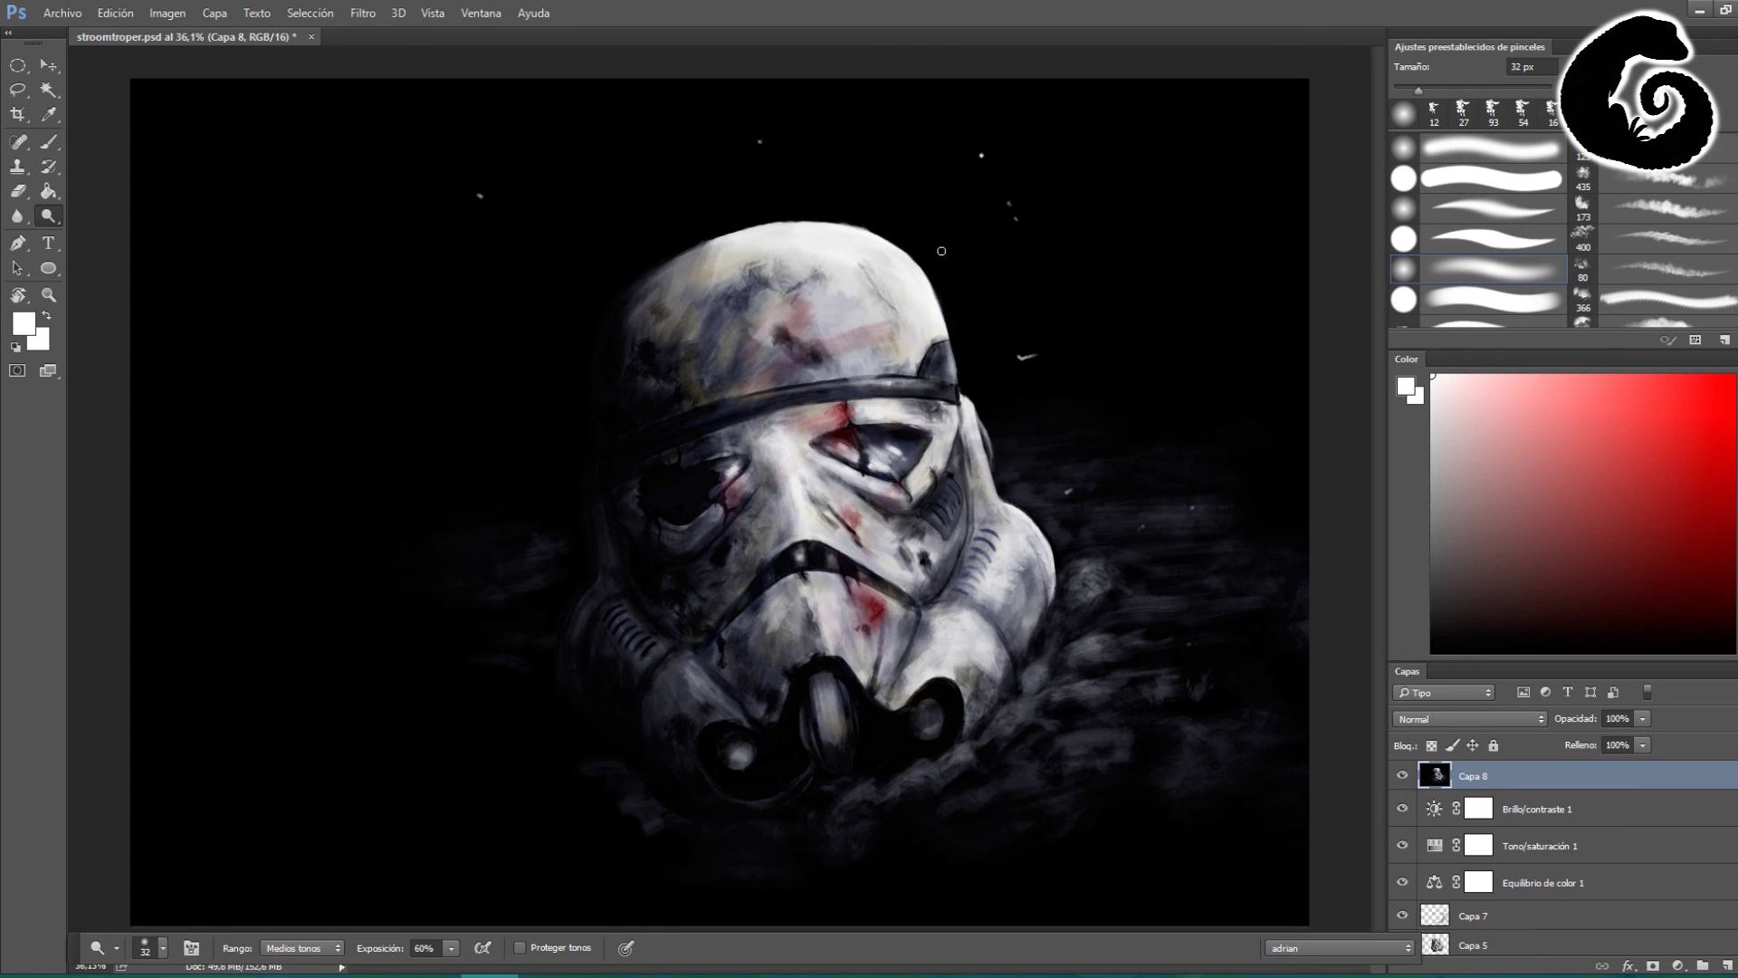
{"action": "key", "text": "bracketright"}
{"action": "key", "text": "bracketright"}
{"action": "key", "text": "bracketright"}
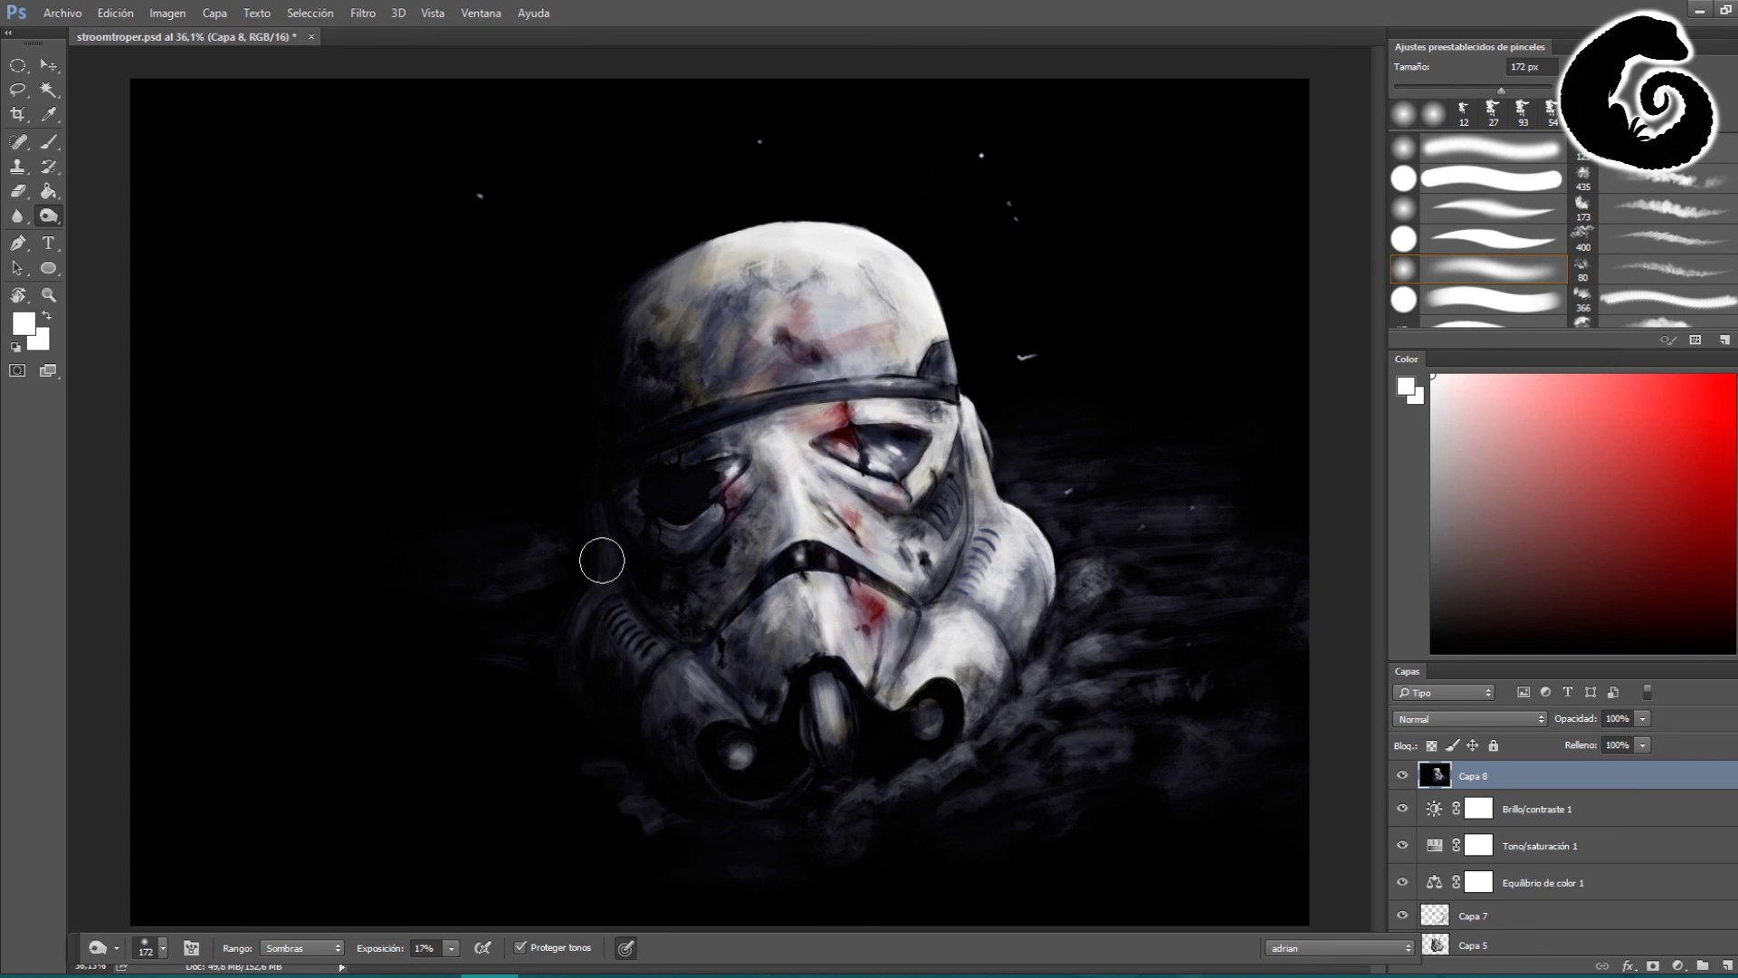
{"action": "key", "text": "shift+o"}
{"action": "left_click_drag", "start_coordinate": [1077, 580], "coordinate": [1222, 724]}
{"action": "left_click_drag", "start_coordinate": [1032, 779], "coordinate": [1231, 516]}
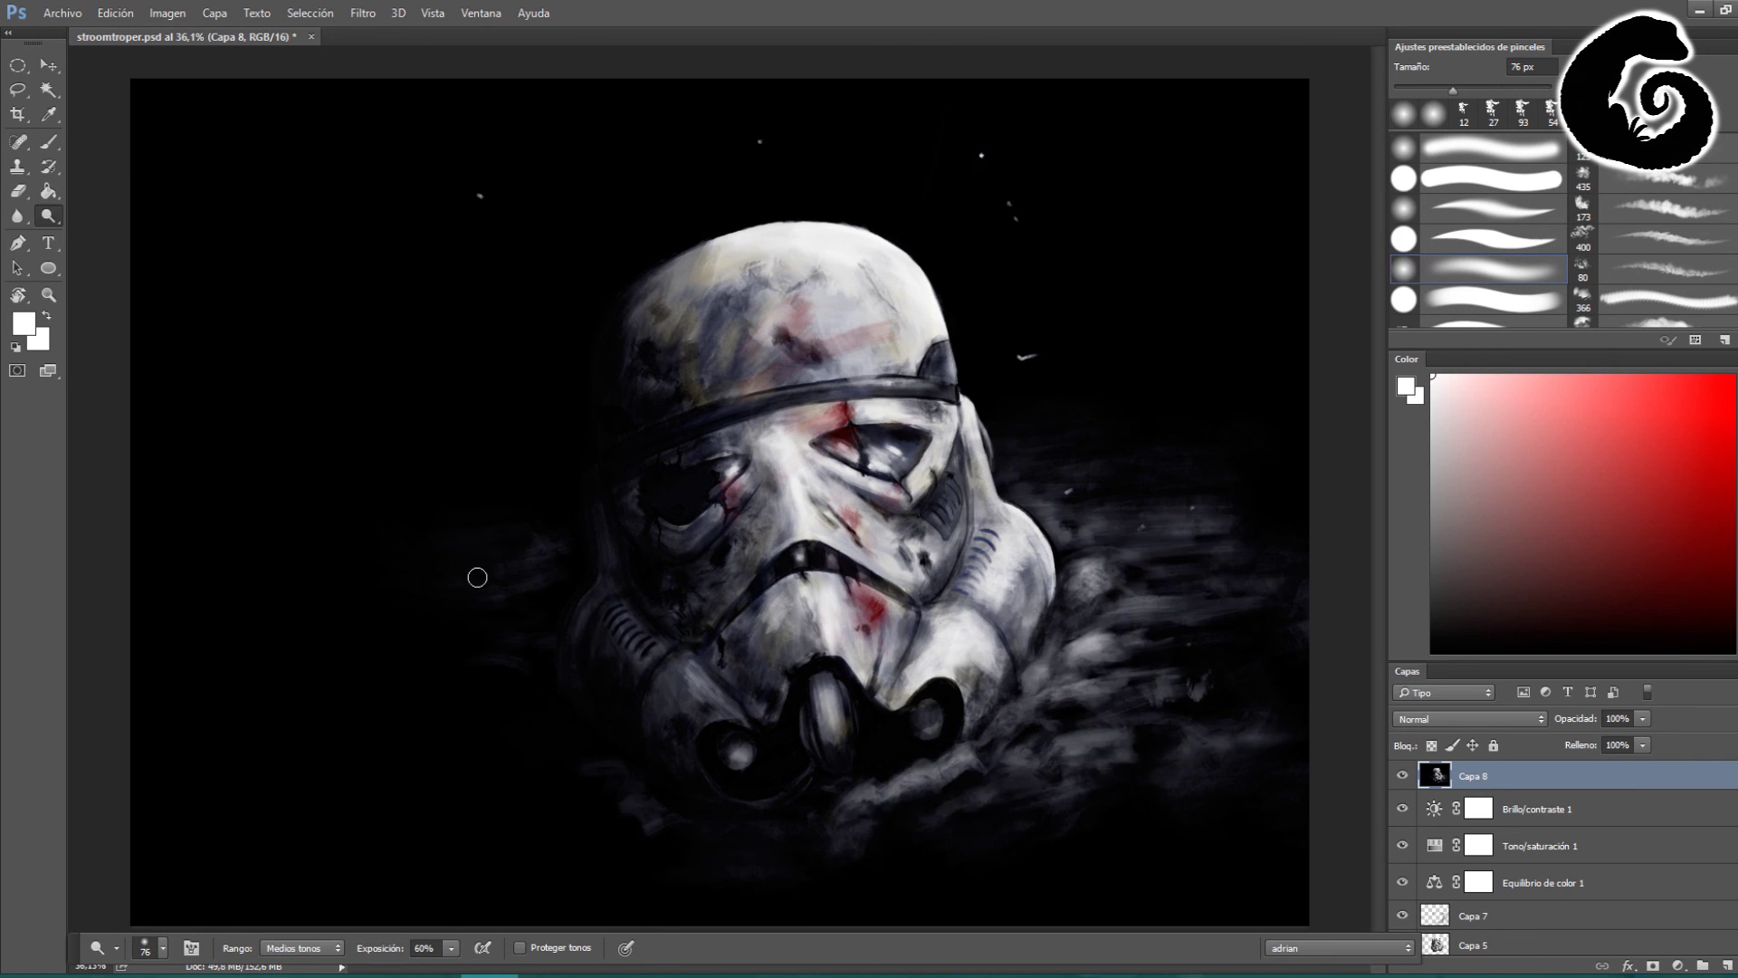
{"action": "key", "text": "b"}
{"action": "left_click", "coordinate": [1582, 312]}
Step: Stamp the artist's logo brush in the canvas's bottom-right corner
{"action": "left_click", "coordinate": [1219, 860]}
{"action": "left_click", "coordinate": [363, 13]}
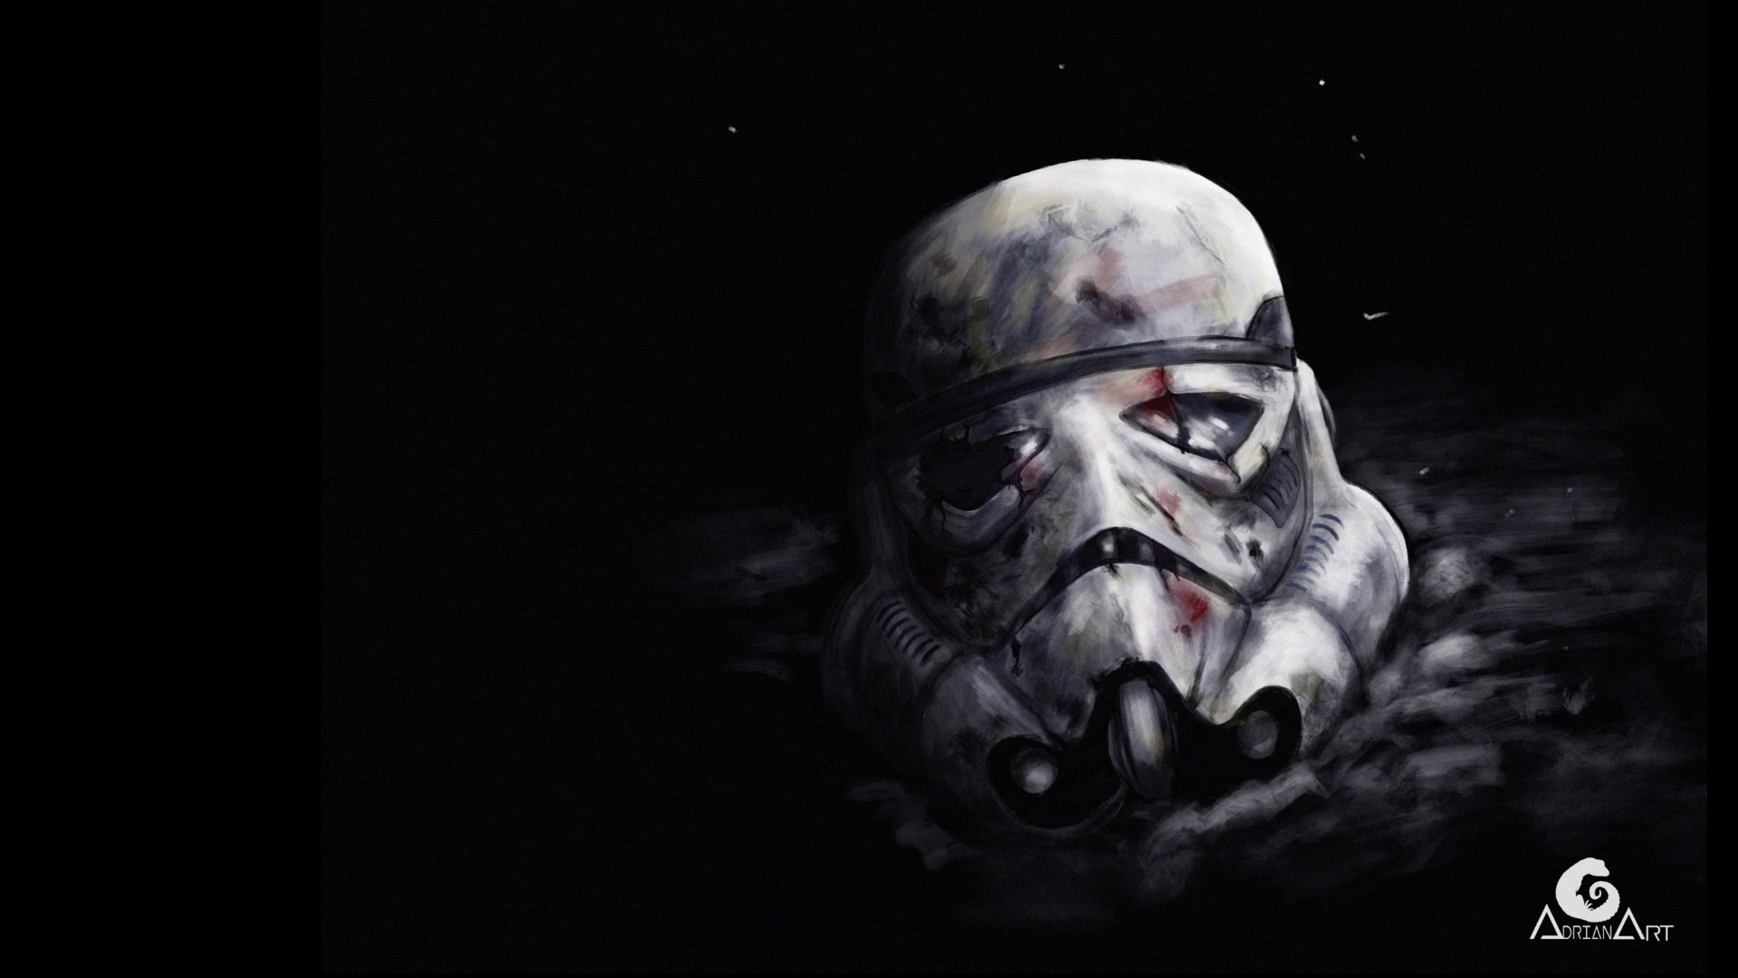